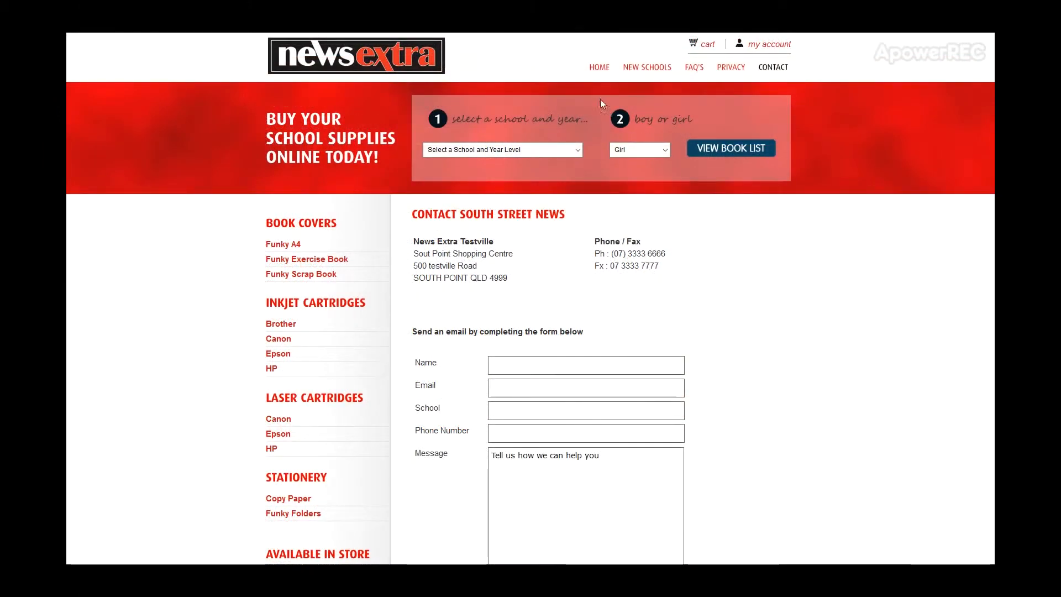
# - Look through the New Schools, FAQ's, Privacy, Contact, cart and account pages, plus the Woodwick Candles page
pyautogui.click(633, 69)
pyautogui.click(695, 69)
pyautogui.click(729, 68)
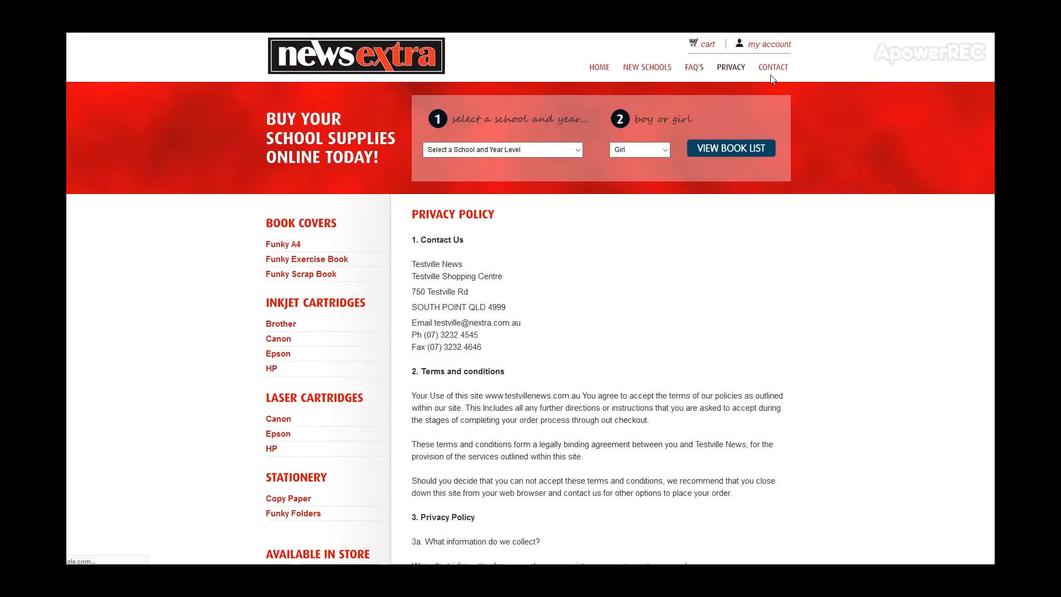
pyautogui.click(773, 68)
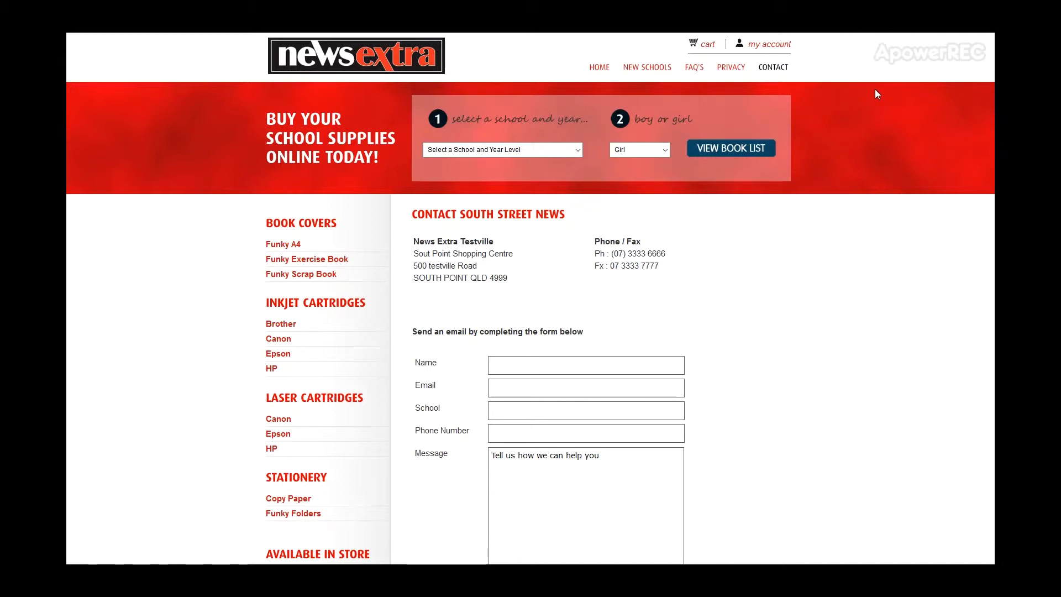
pyautogui.click(708, 48)
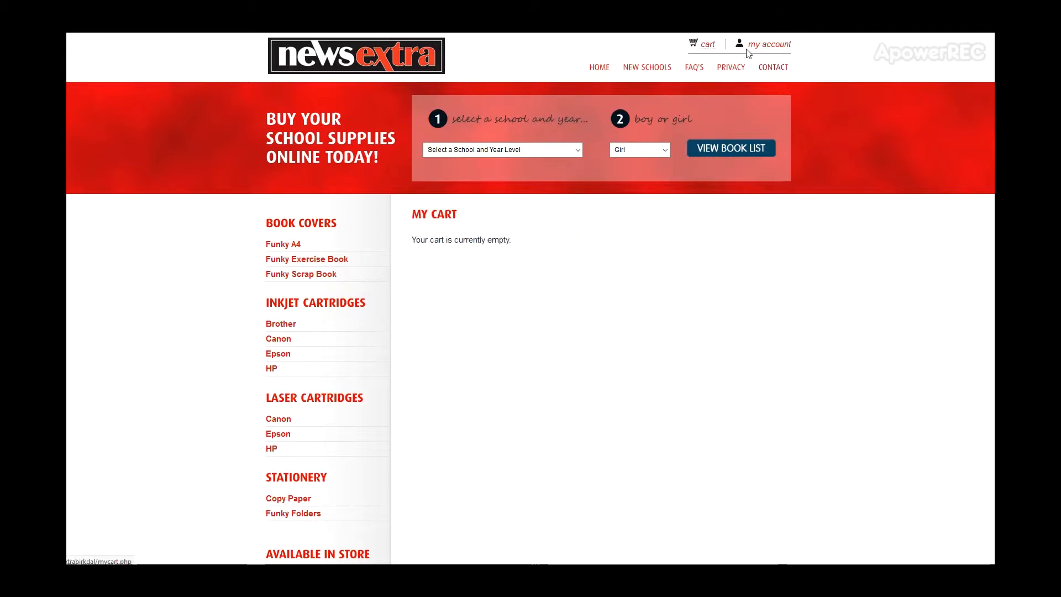
pyautogui.click(773, 45)
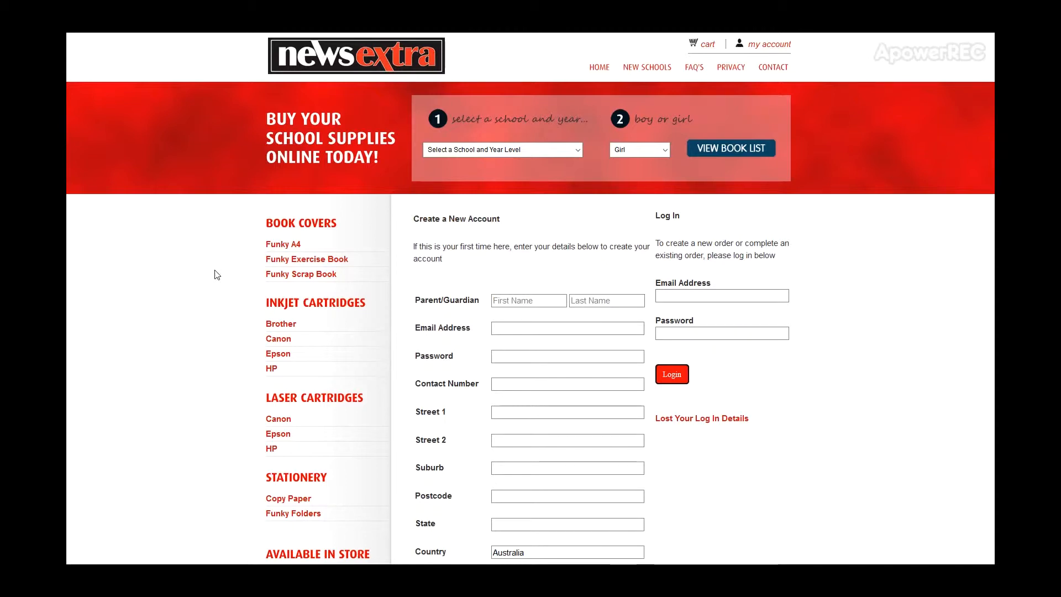
pyautogui.scroll(-6, 205, 292)
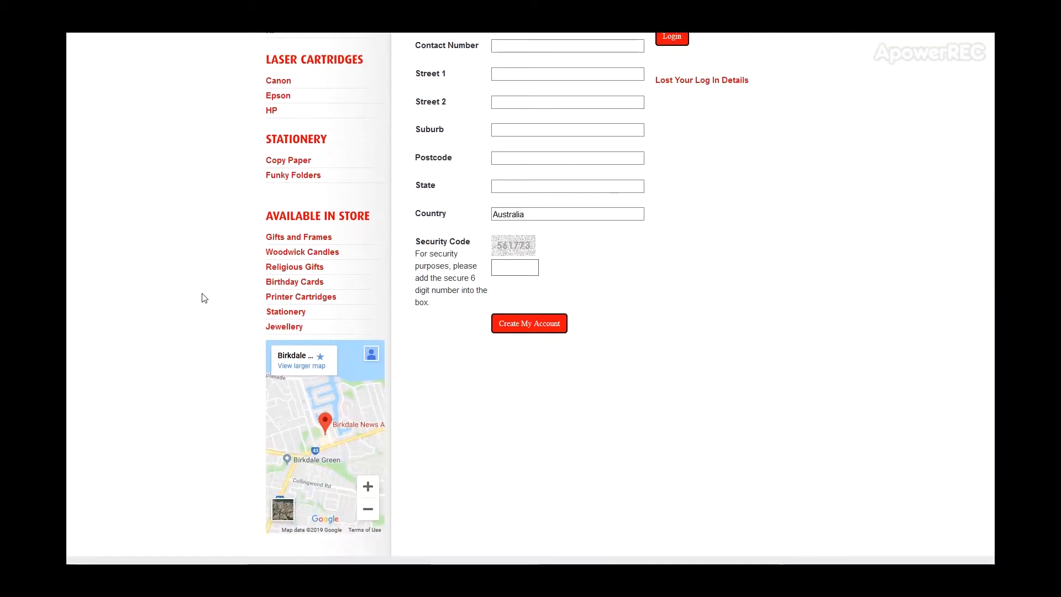
pyautogui.click(299, 253)
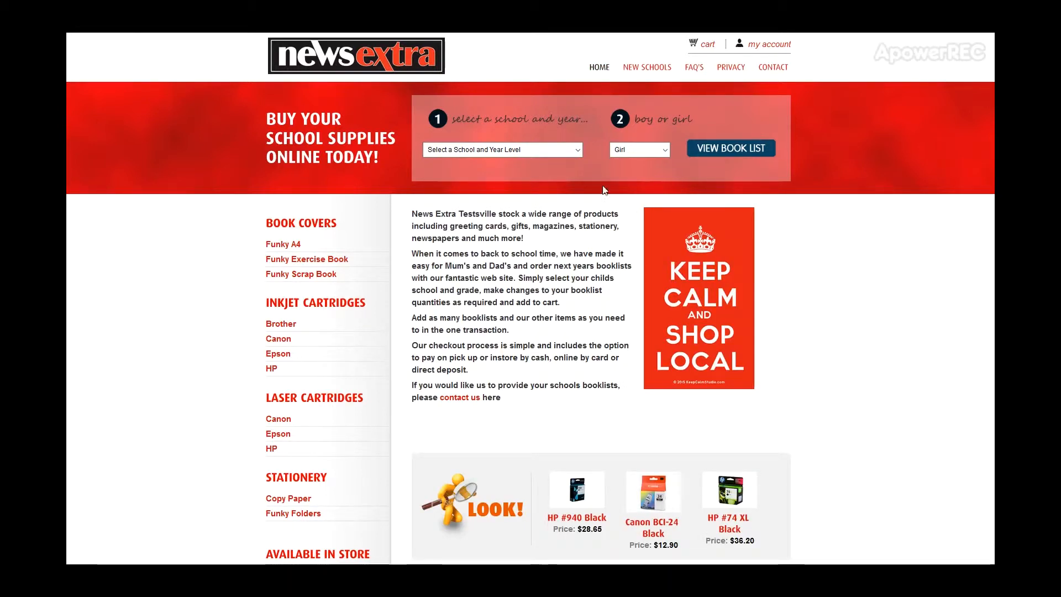
# - Open the Brisbane State Primary Year Level 2 booklist for a girl and read its order closing and collection dates
pyautogui.click(578, 151)
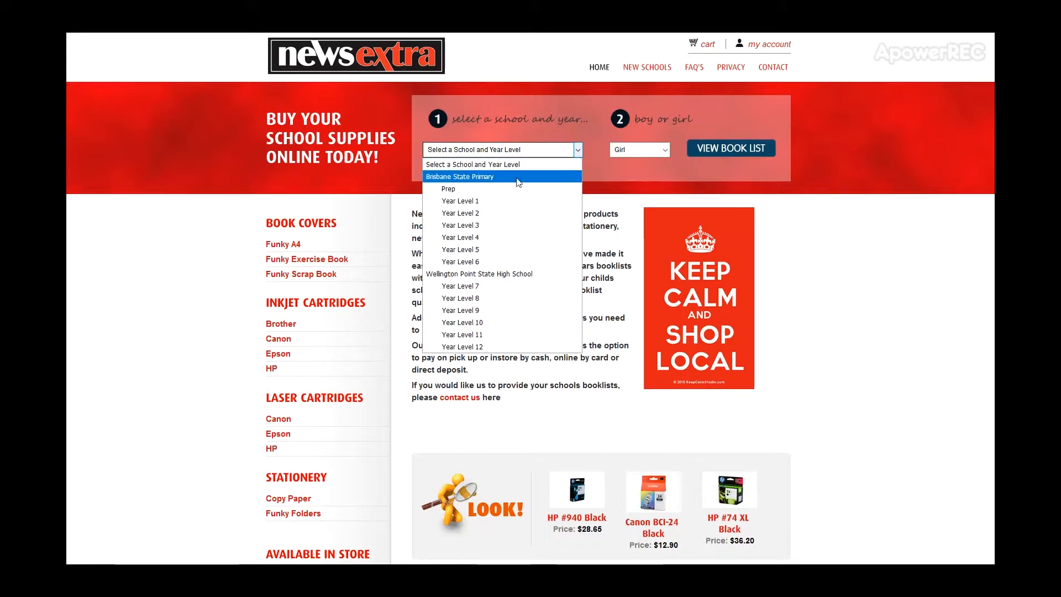
pyautogui.click(481, 214)
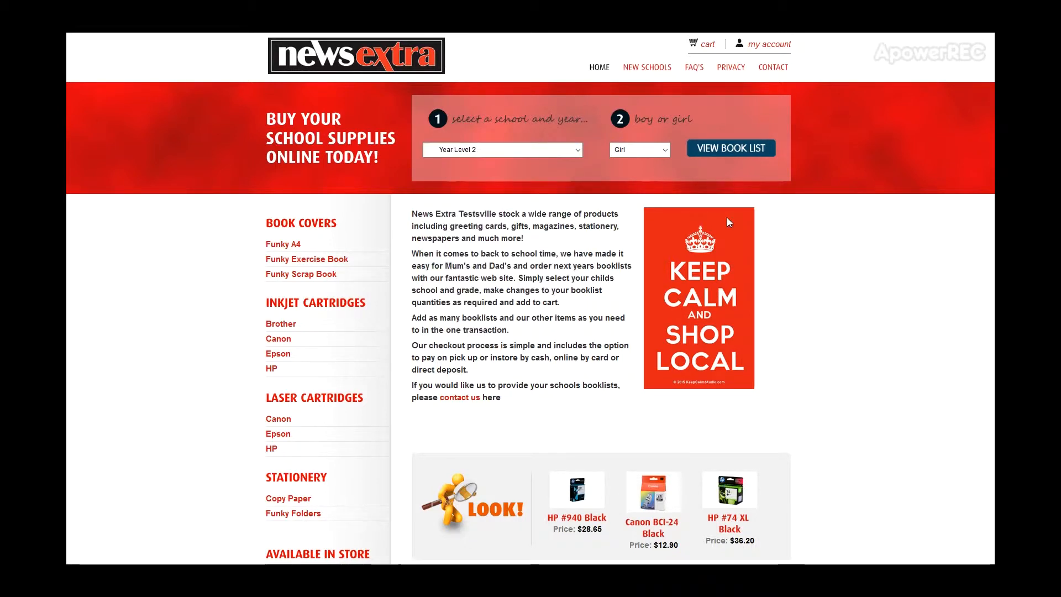
pyautogui.click(657, 151)
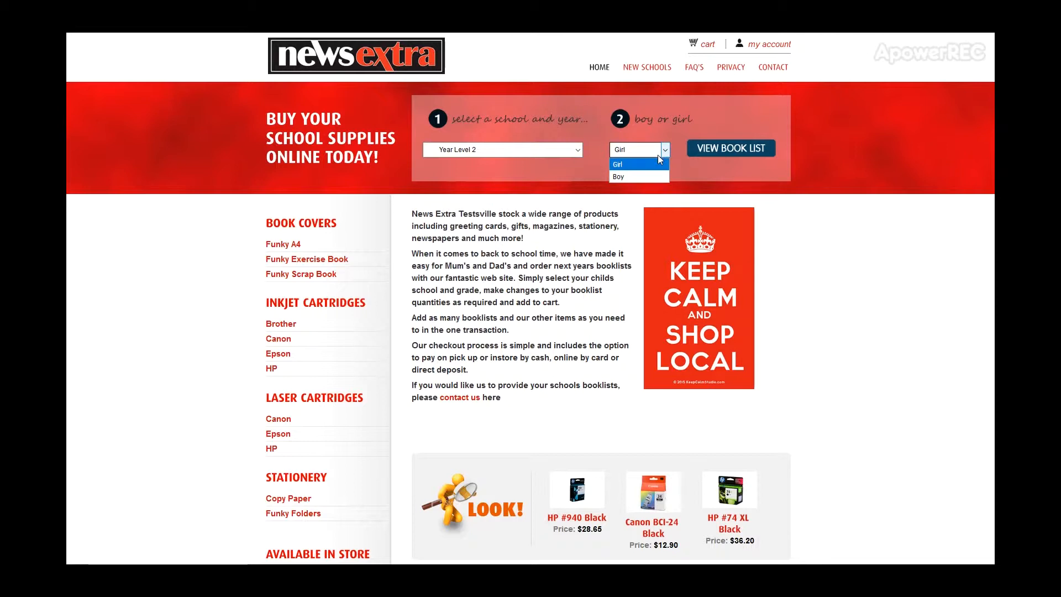
pyautogui.click(736, 186)
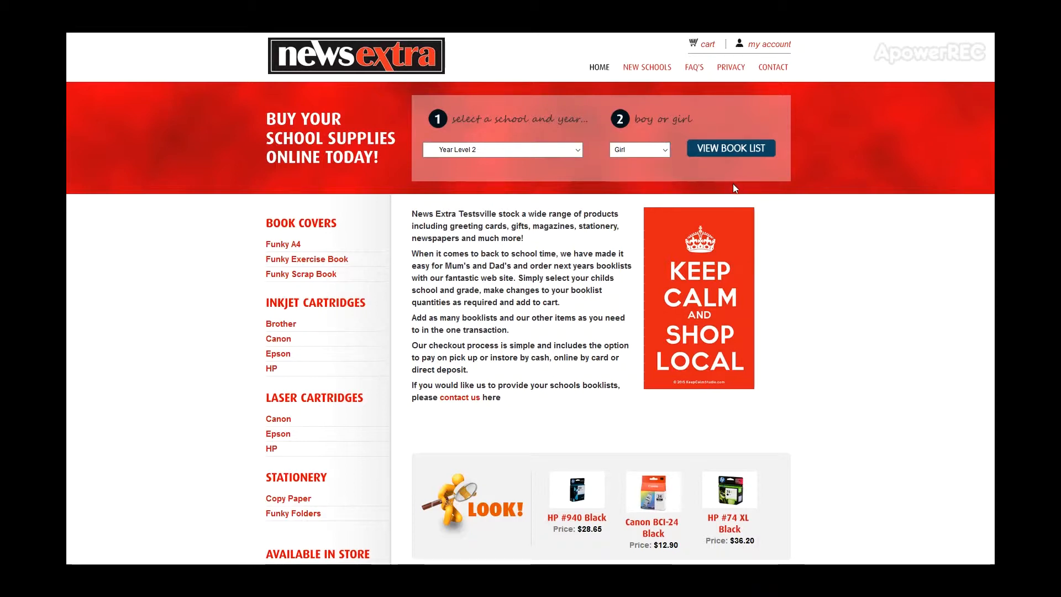
pyautogui.click(731, 148)
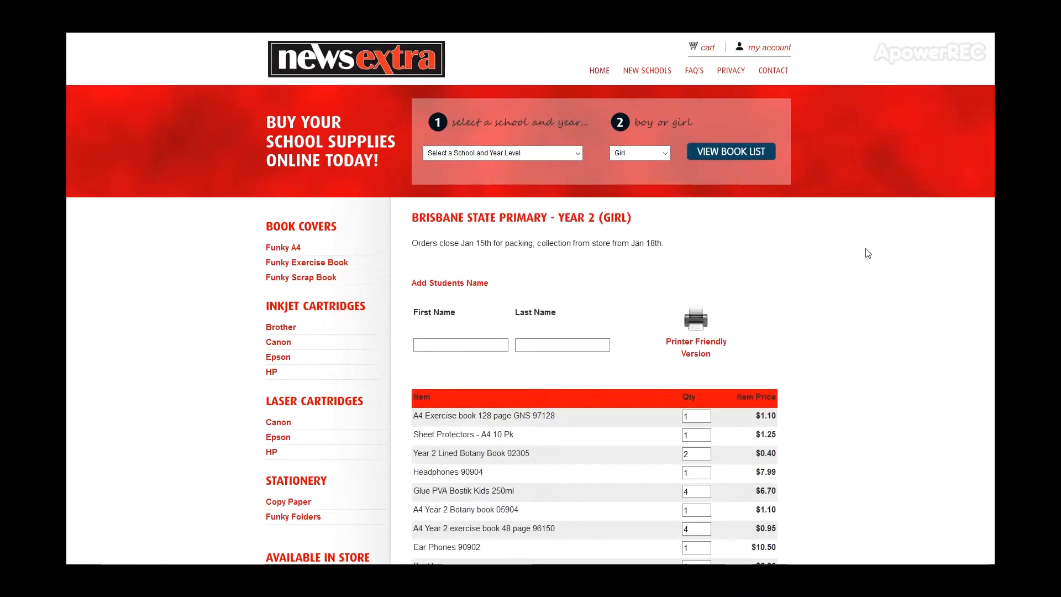
pyautogui.moveTo(425, 243); pyautogui.dragTo(659, 251)
pyautogui.click(680, 249)
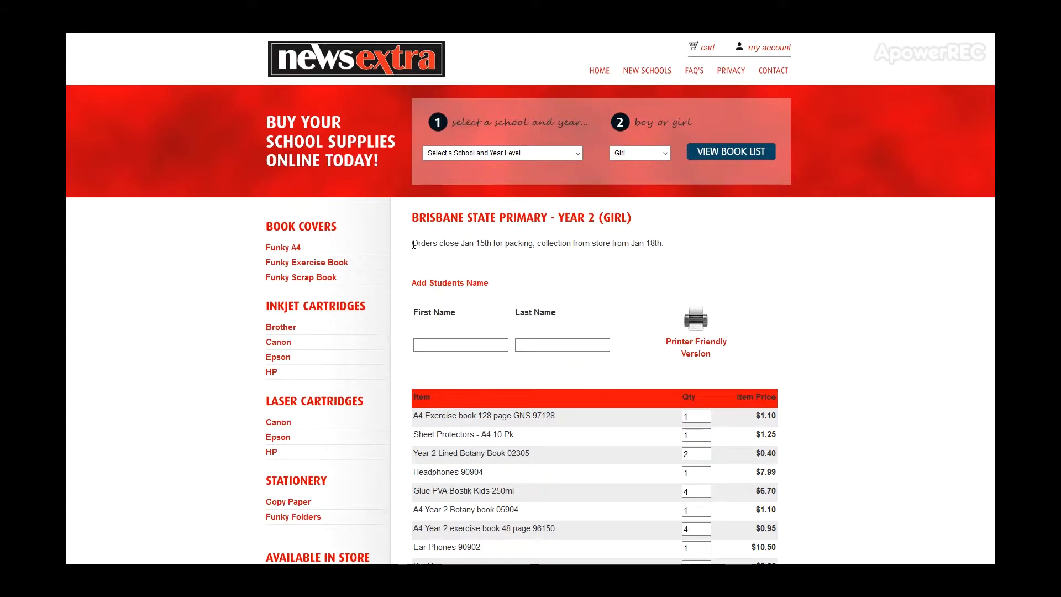
# - Enter the student's first and last name on the Year 2 booklist
pyautogui.click(453, 345)
pyautogui.write('We')
pyautogui.press('Down')
pyautogui.press('Return')
pyautogui.click(540, 345)
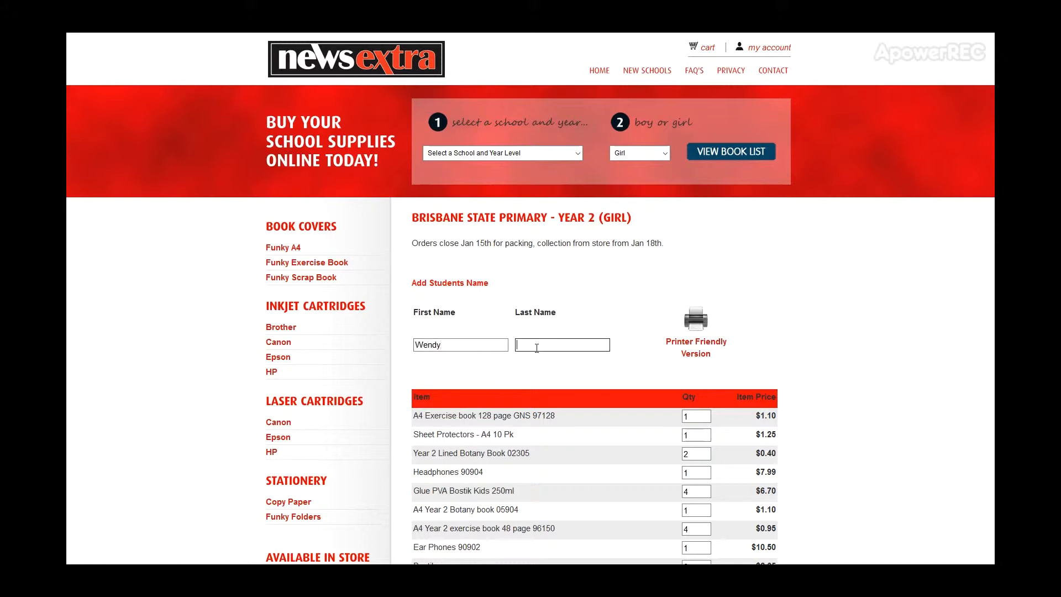
pyautogui.write('Smi')
pyautogui.press('Down')
pyautogui.press('Return')
# - Increase the Year 2 Lined Botany Book 02305 quantity by one, then accept the quantities and add the booklist to the cart
pyautogui.scroll(-5, 838, 377)
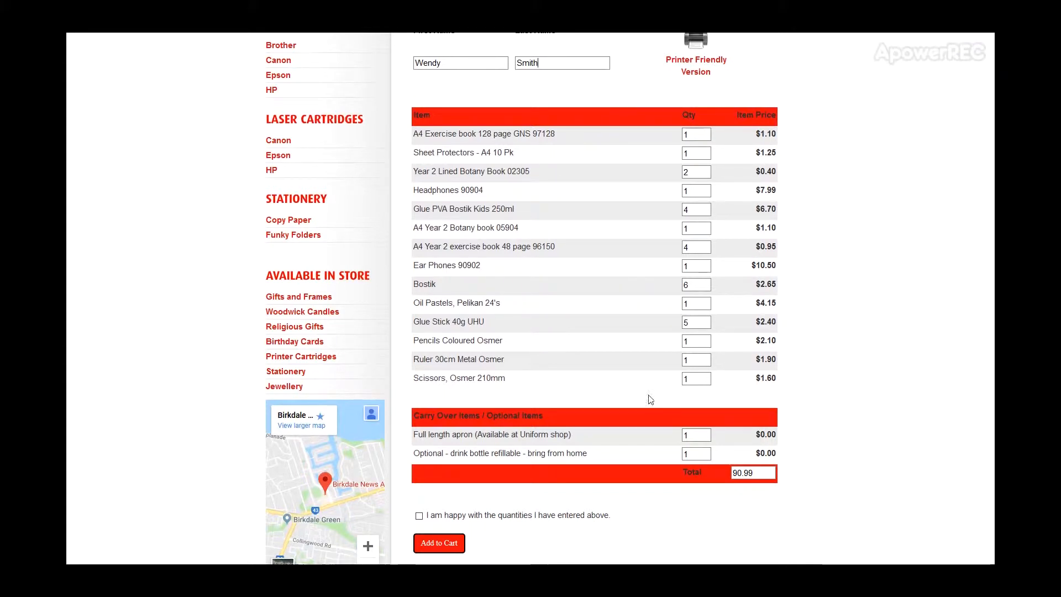
pyautogui.doubleClick(686, 173)
pyautogui.write('4')
pyautogui.moveTo(453, 436); pyautogui.dragTo(544, 453)
pyautogui.click(587, 454)
pyautogui.click(420, 517)
pyautogui.click(439, 543)
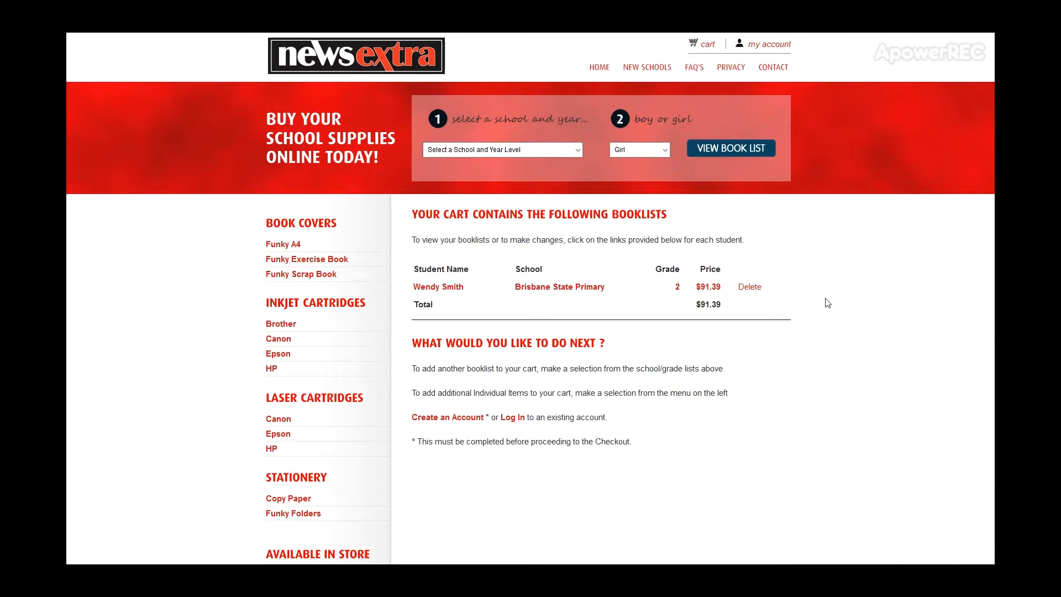
# - Open the subject selection for Wellington Point State High School, Year Level 7
pyautogui.click(578, 150)
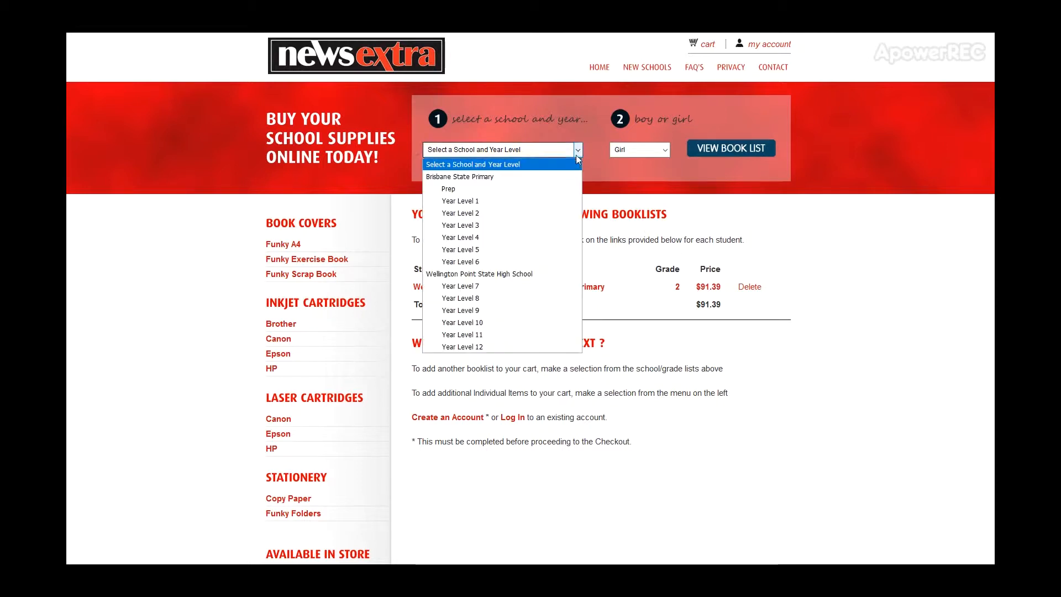
pyautogui.click(485, 287)
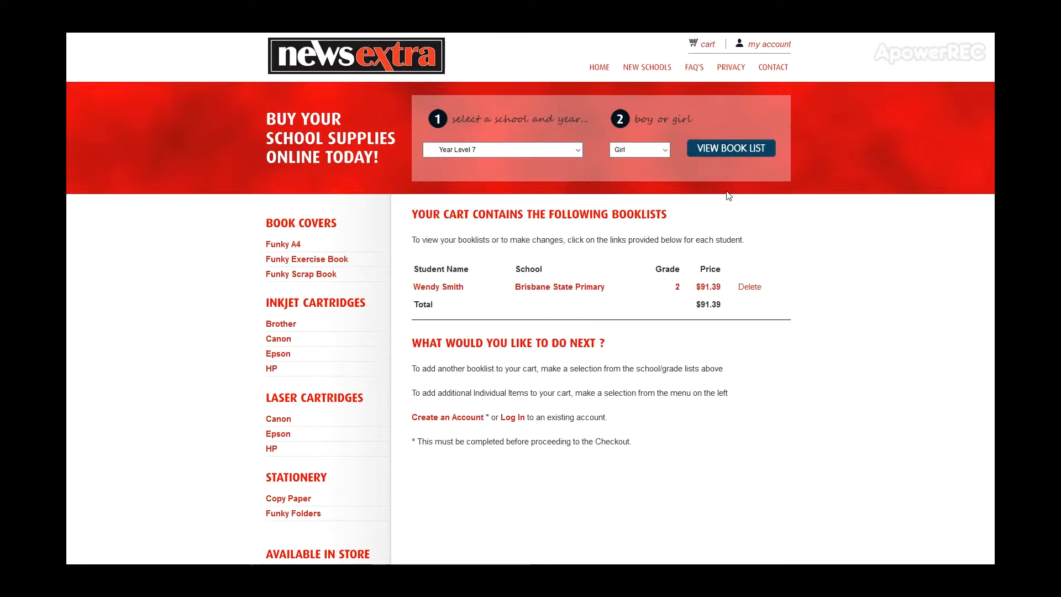
pyautogui.click(737, 149)
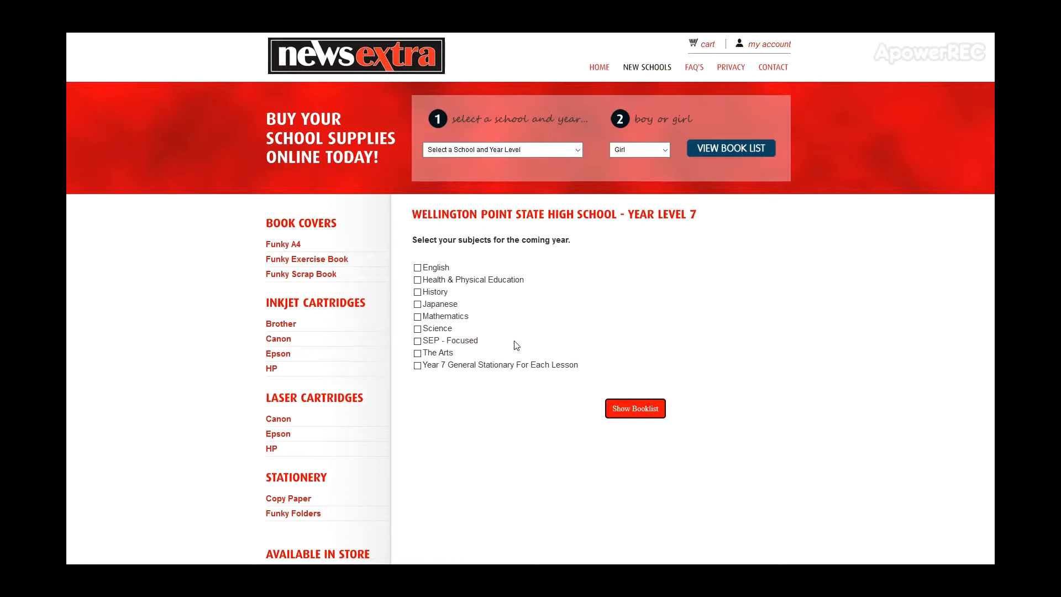
# - Select English, Health & Physical Education, History and Japanese as subjects and show the resulting booklist
pyautogui.click(417, 268)
pyautogui.click(418, 280)
pyautogui.click(418, 292)
pyautogui.click(418, 304)
pyautogui.click(632, 413)
# - Review the Year Level 7 booklist's items by subject and its pick-up and home delivery dates
pyautogui.scroll(-1, 881, 318)
pyautogui.scroll(-5, 840, 334)
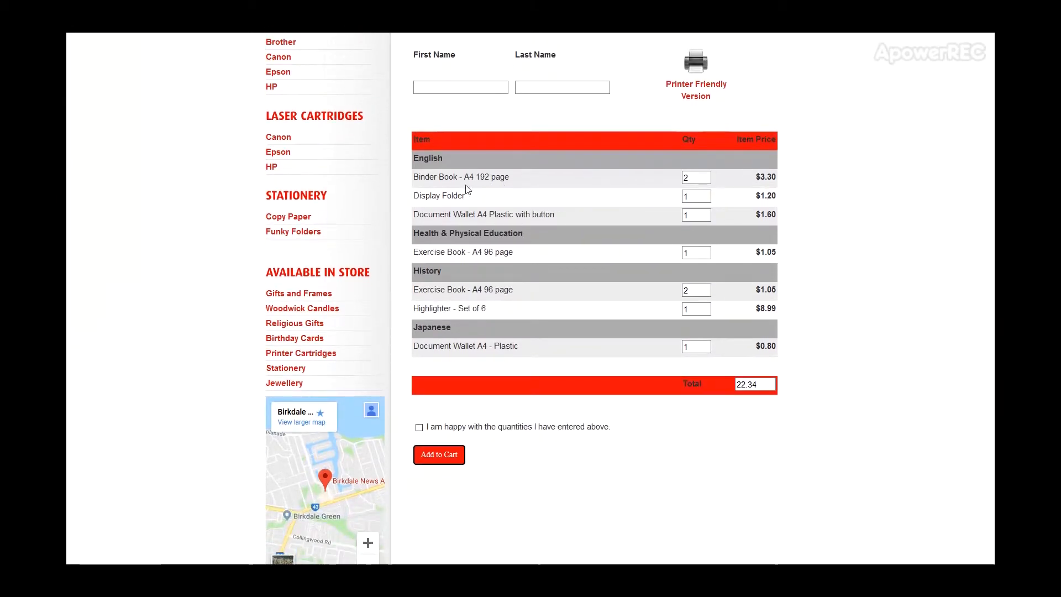
pyautogui.moveTo(456, 235); pyautogui.dragTo(483, 236)
pyautogui.click(442, 272)
pyautogui.scroll(3, 530, 255)
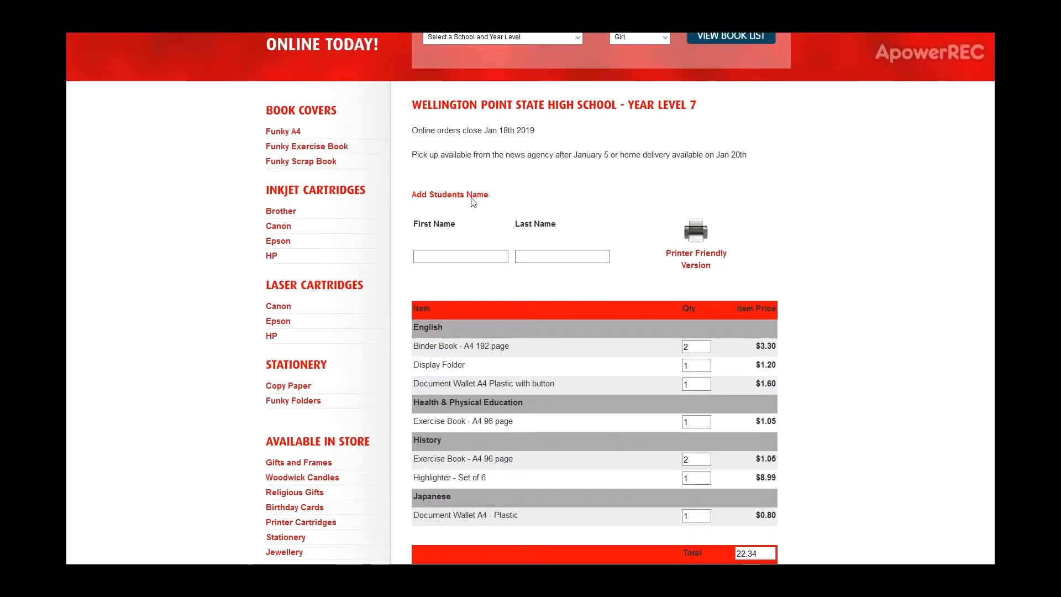
pyautogui.moveTo(429, 156); pyautogui.dragTo(737, 150)
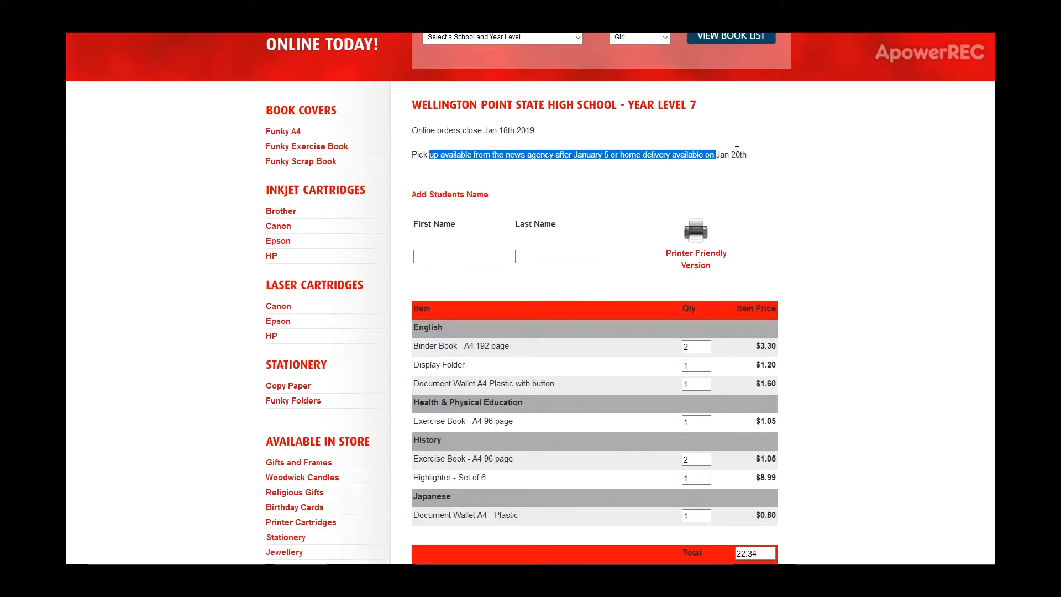
pyautogui.click(776, 161)
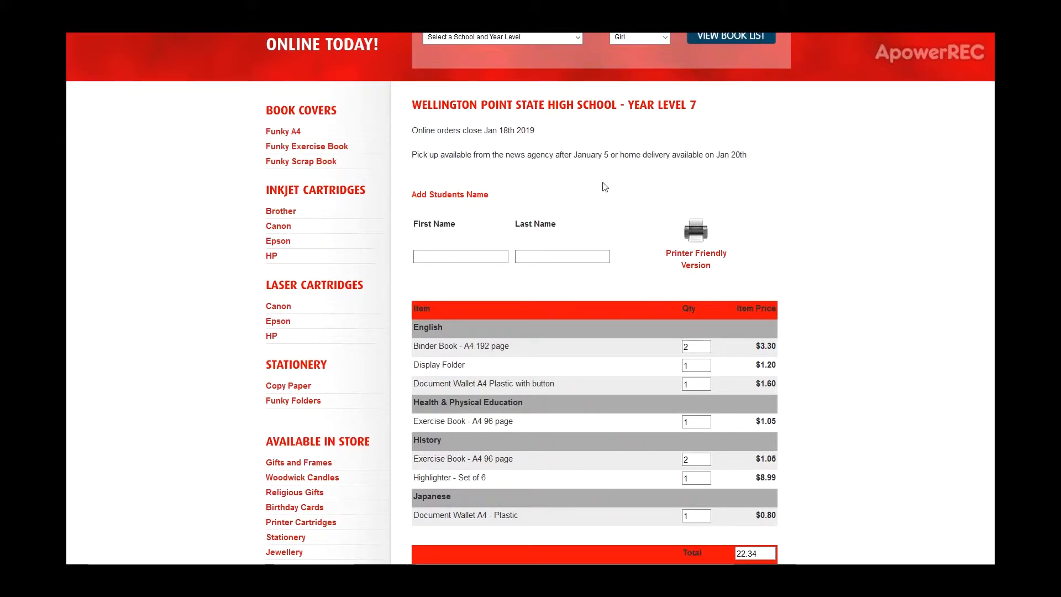
# - Enter the second student's first and last name, accept the quantities and add the Year Level 7 booklist to the cart
pyautogui.click(489, 257)
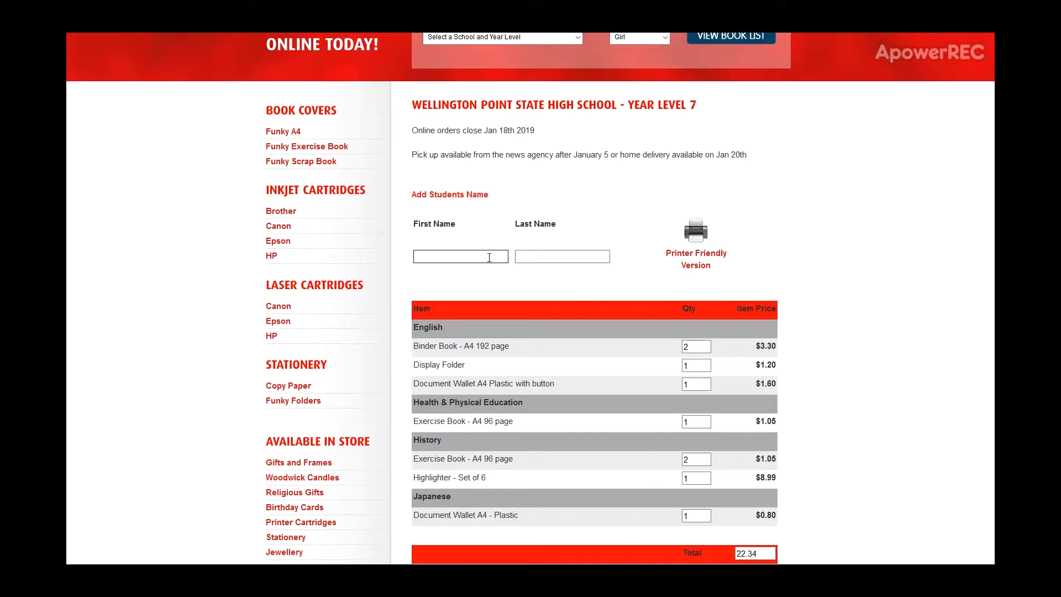
pyautogui.write('Tom')
pyautogui.press('Tab')
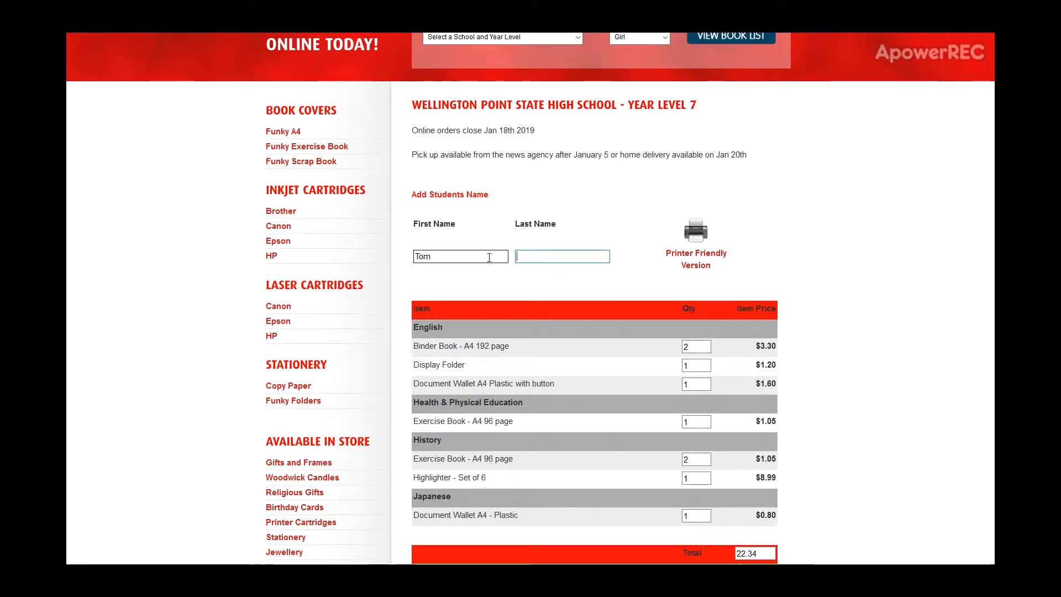
pyautogui.write('Smith')
pyautogui.scroll(-3, 872, 313)
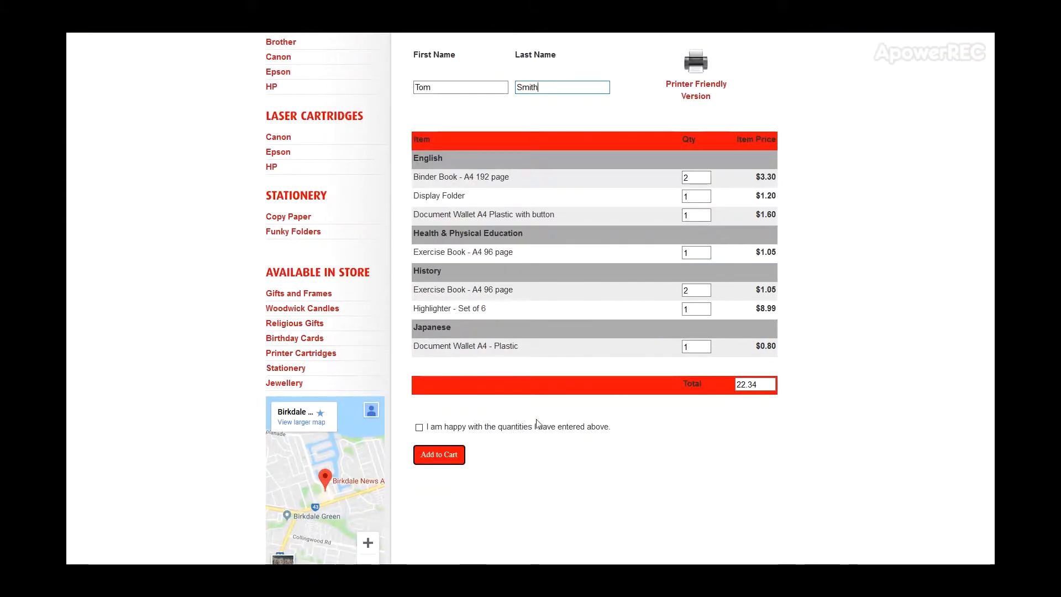
pyautogui.click(419, 427)
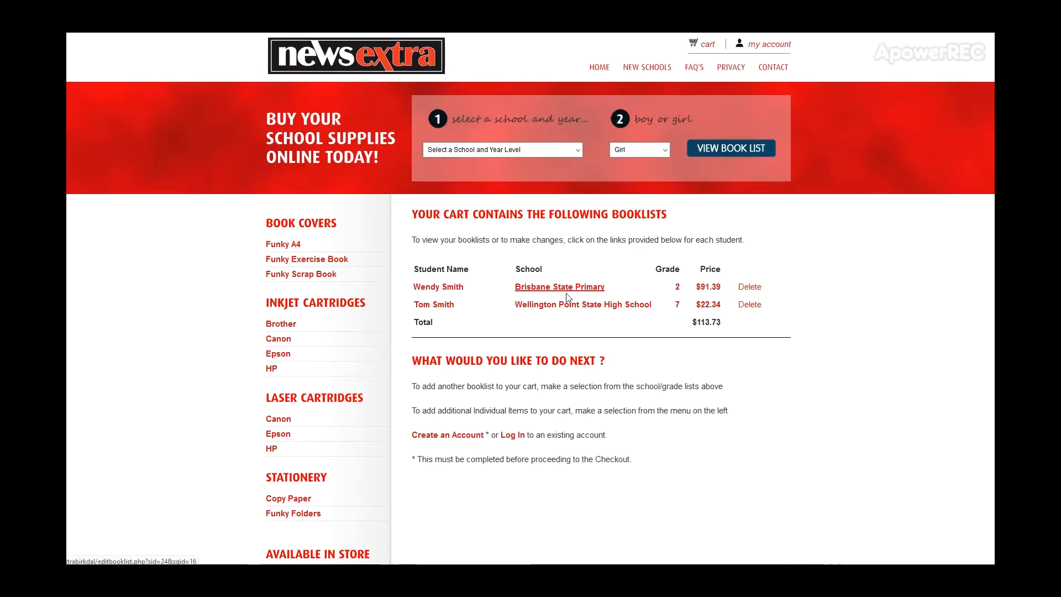
# - Log in to the existing customer account from the cart using the saved email address and password
pyautogui.scroll(-2, 801, 344)
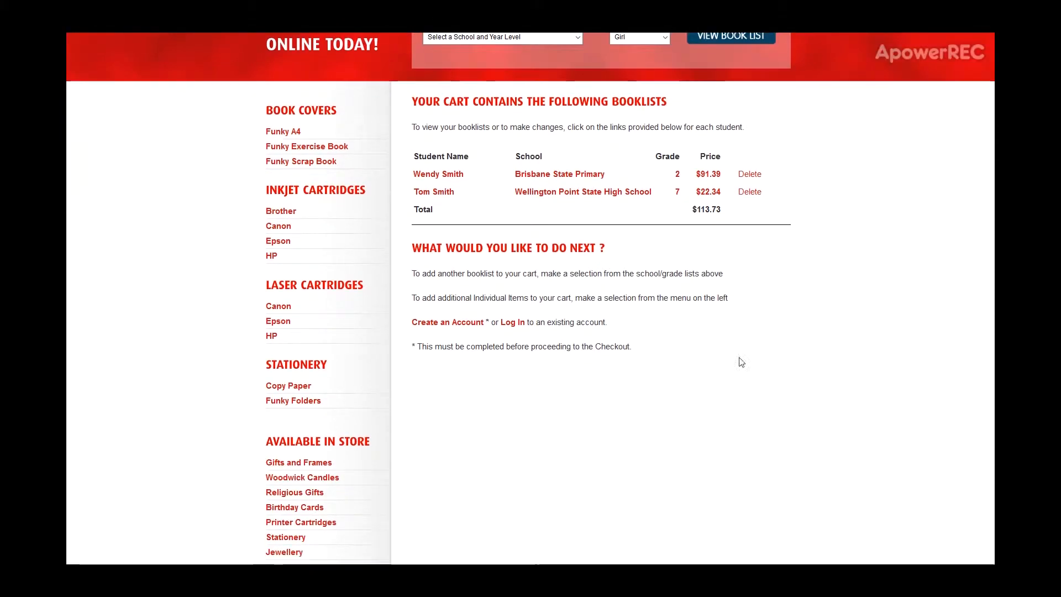
pyautogui.click(511, 323)
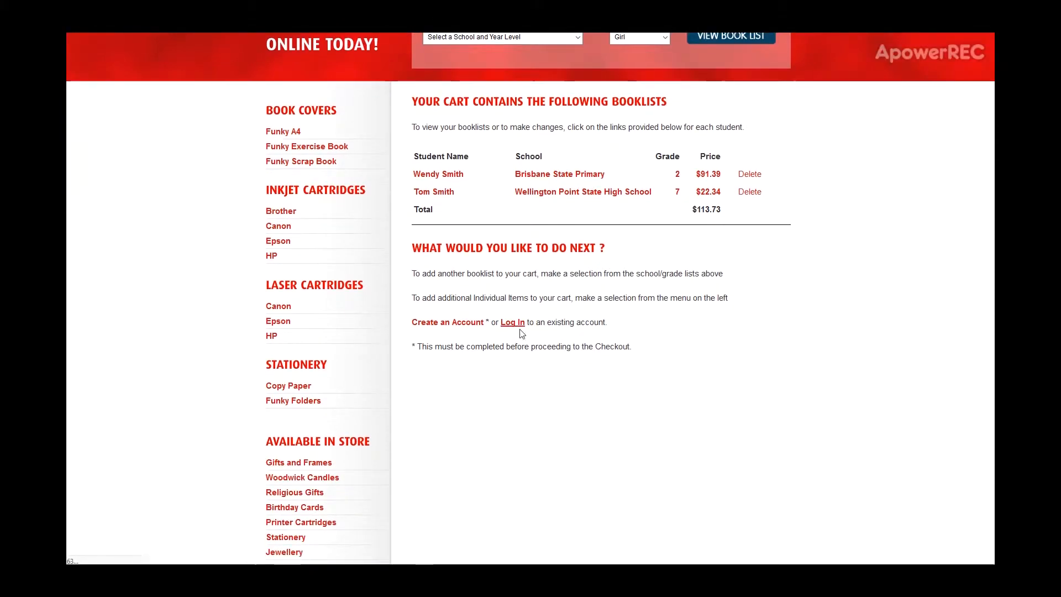
pyautogui.scroll(-1, 860, 310)
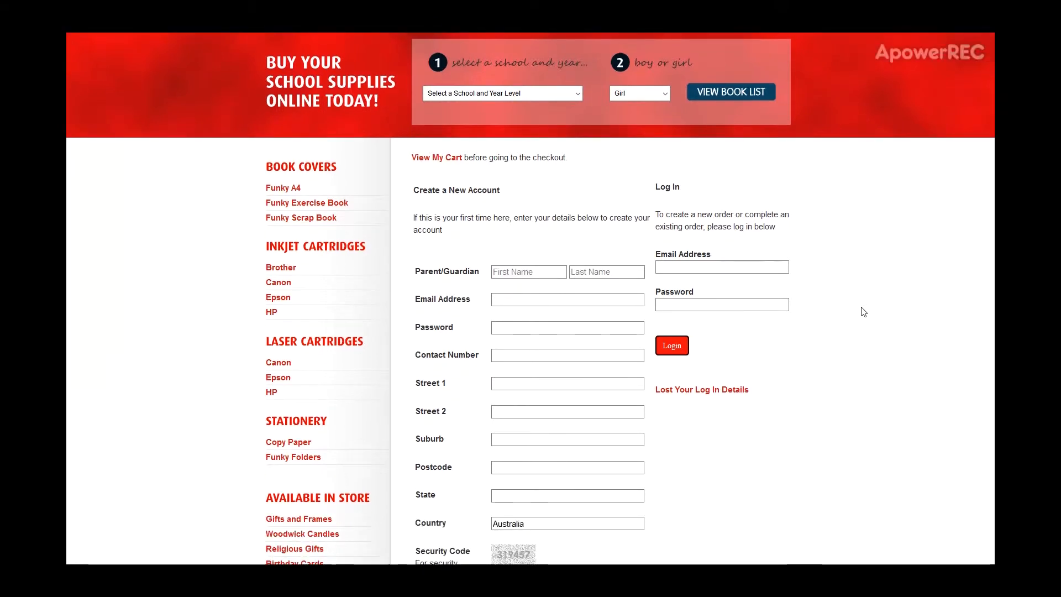
pyautogui.click(768, 268)
pyautogui.click(768, 268)
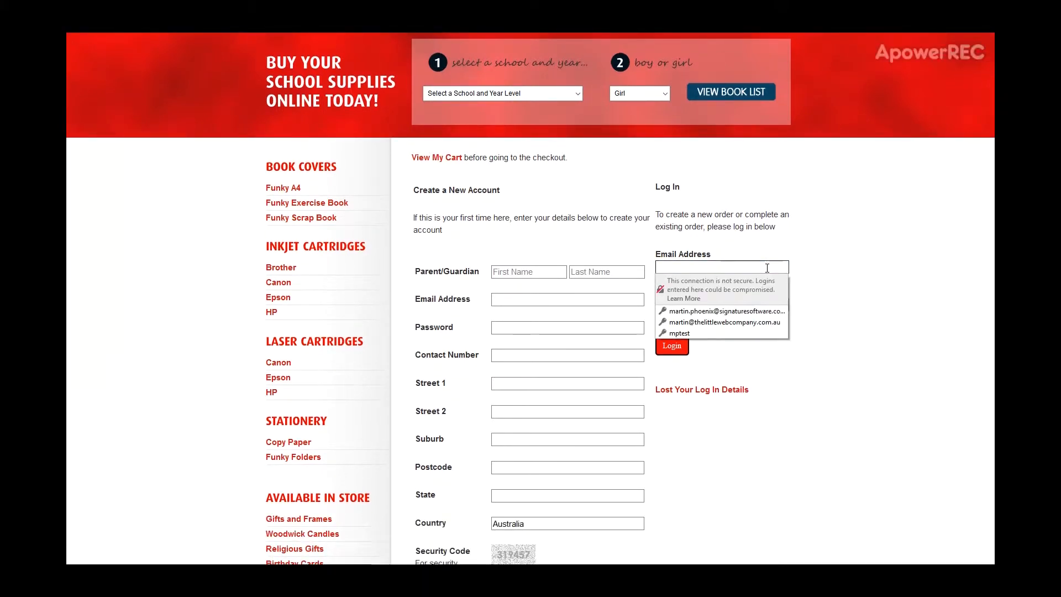
pyautogui.click(751, 311)
pyautogui.click(679, 349)
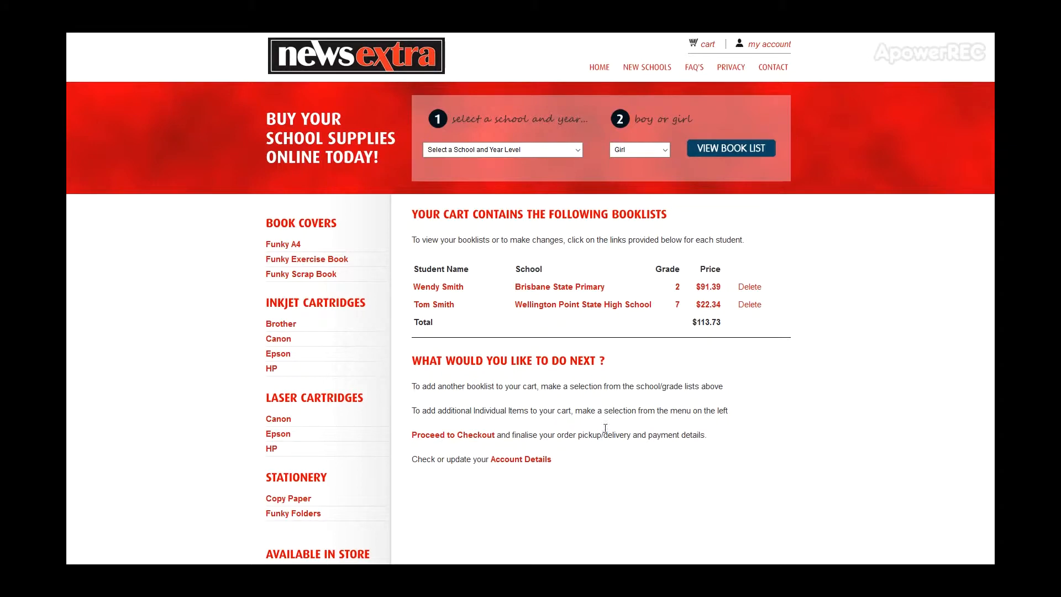
# - Proceed to checkout, check the account details and cart contents, and continue to the pick-up or delivery options
pyautogui.click(459, 437)
pyautogui.scroll(-2, 851, 387)
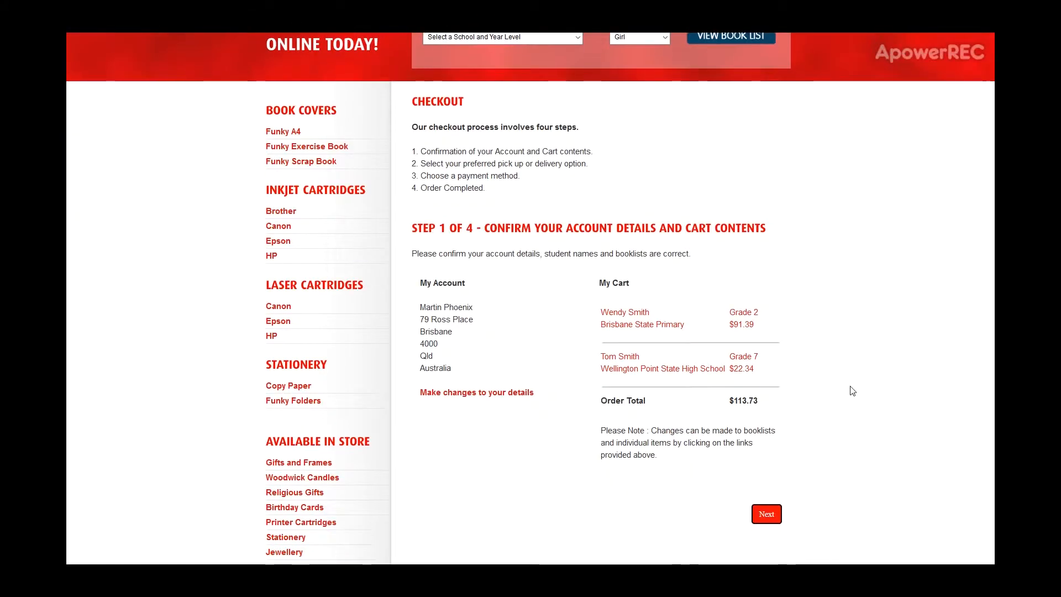
pyautogui.moveTo(436, 300); pyautogui.dragTo(446, 347)
pyautogui.click(446, 347)
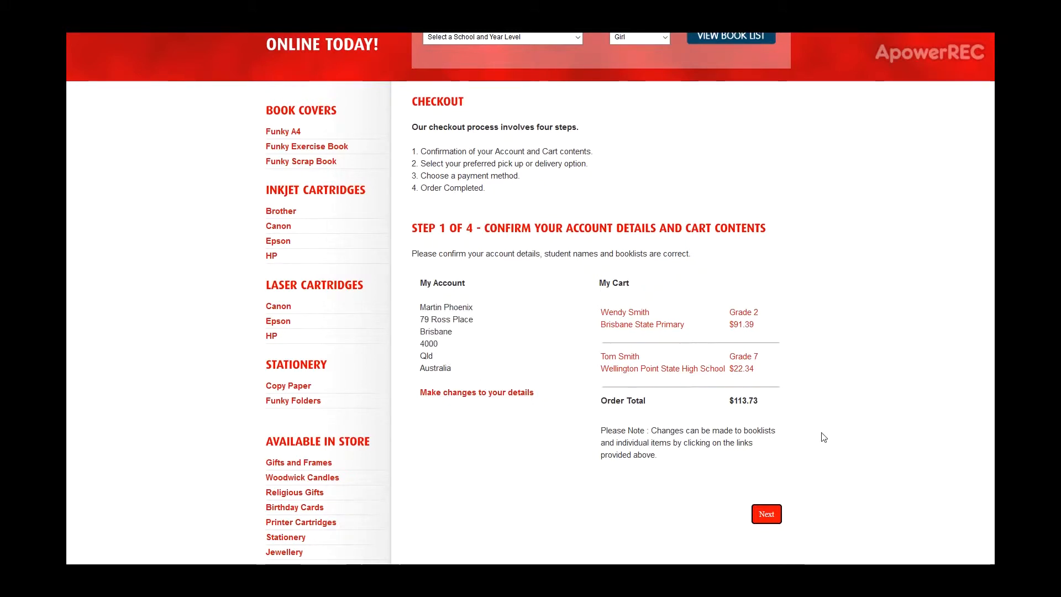
pyautogui.scroll(-1, 824, 437)
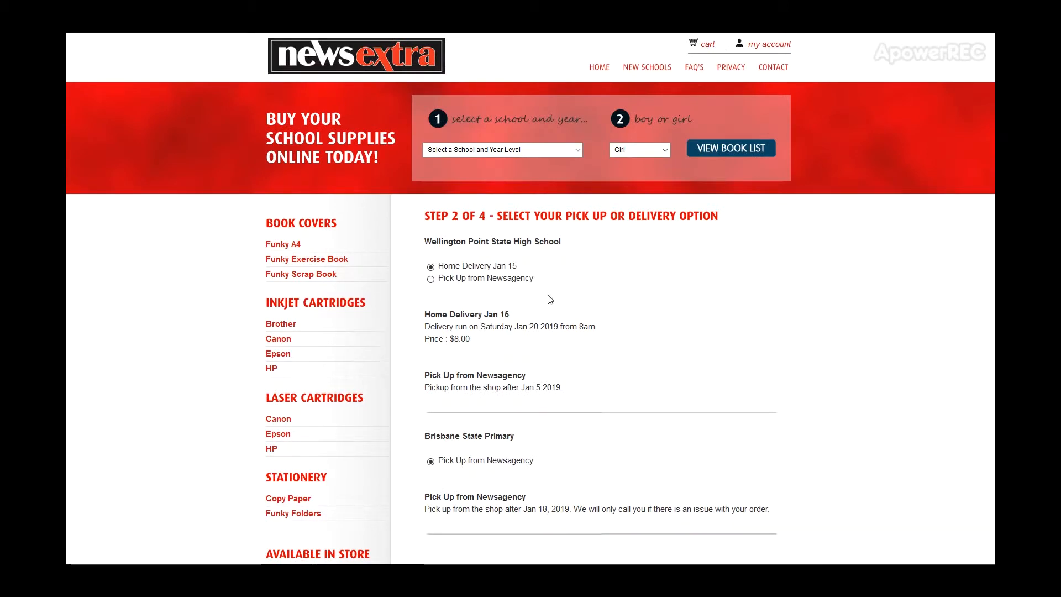
# - Review the delivery and pick-up options for Wellington Point State High School and Brisbane State Primary
pyautogui.moveTo(466, 239); pyautogui.dragTo(521, 241)
pyautogui.click(587, 257)
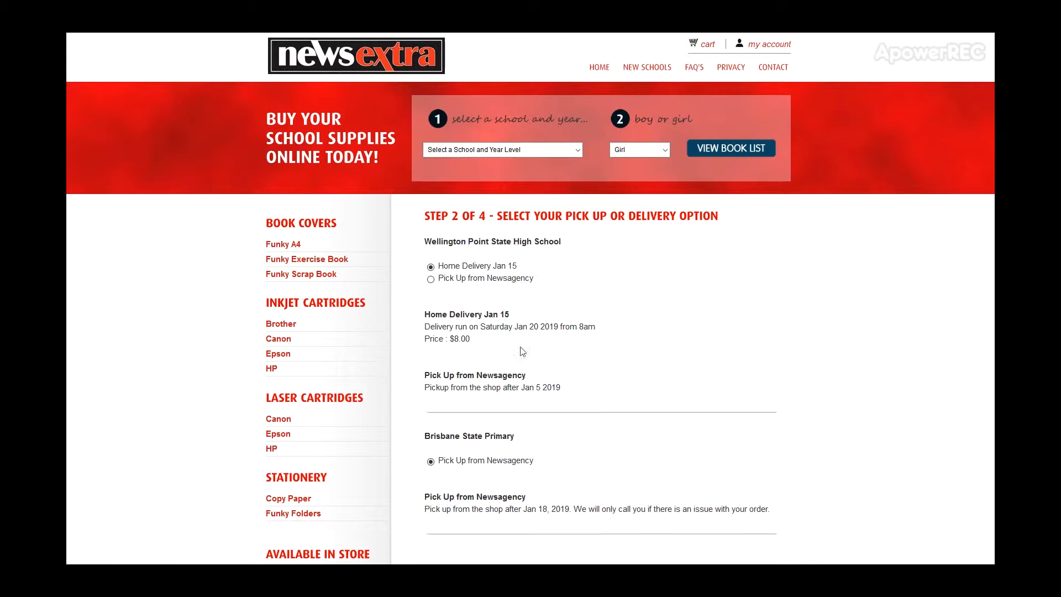
pyautogui.moveTo(465, 436); pyautogui.dragTo(514, 436)
pyautogui.click(542, 334)
pyautogui.scroll(-1, 478, 413)
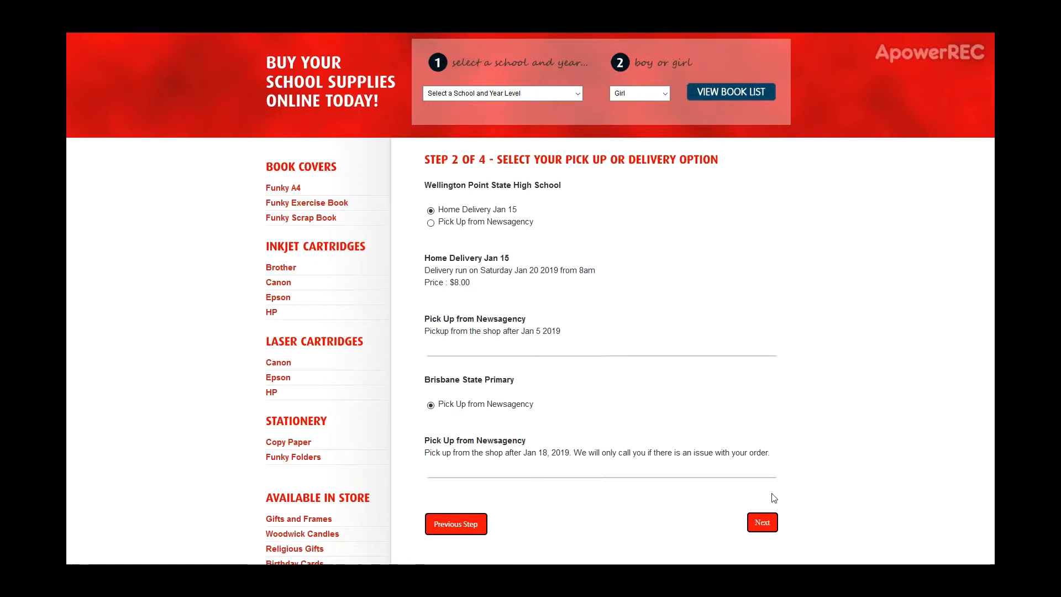
# - Accept the selected delivery and pick-up options, choose Pay in Store as the payment method and place the order
pyautogui.click(762, 522)
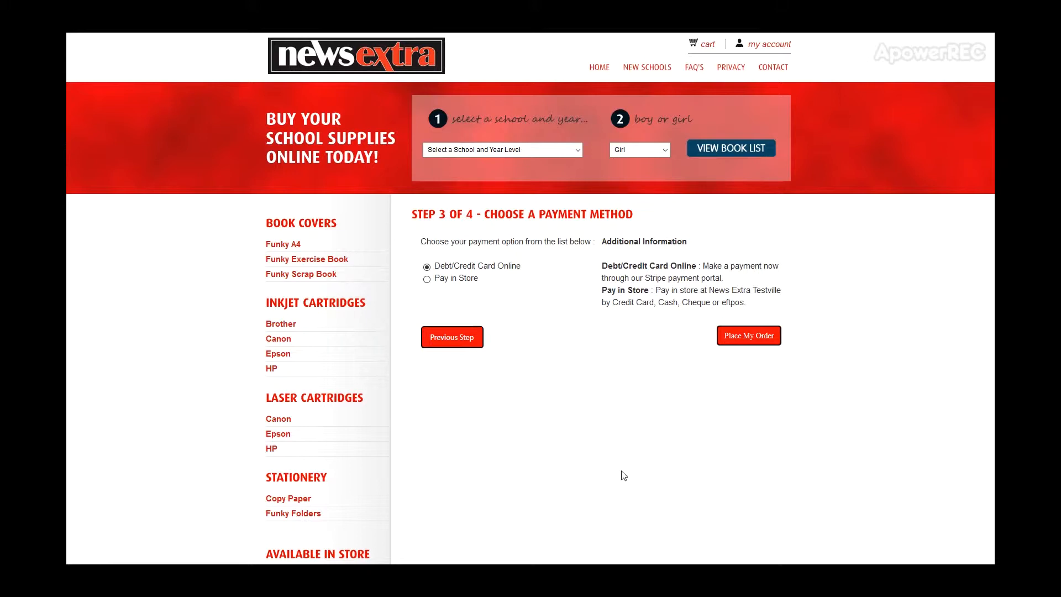
pyautogui.click(427, 281)
pyautogui.click(747, 338)
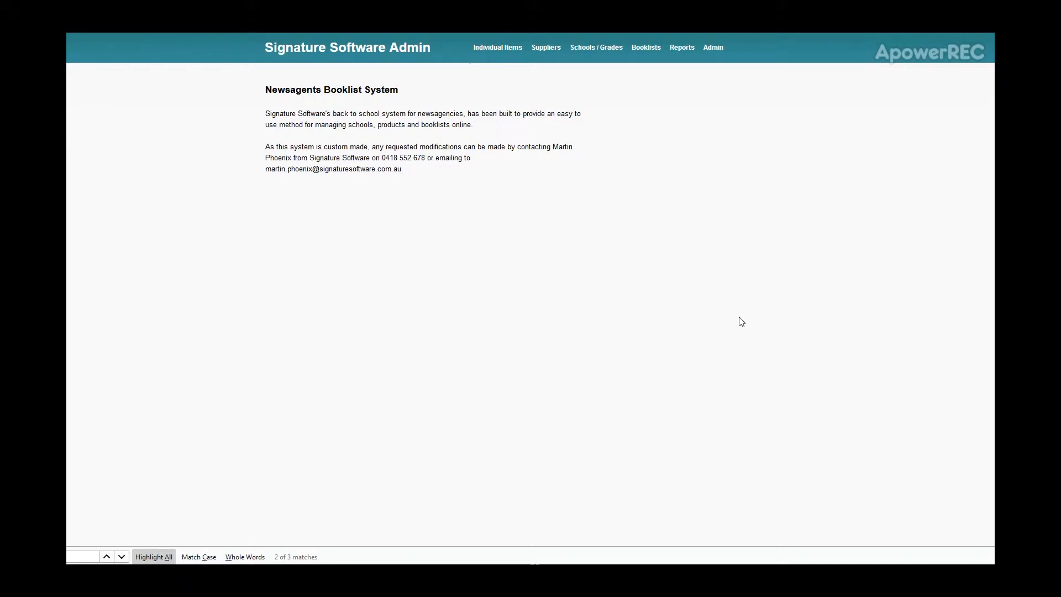
# - Survey the functions for items, suppliers, schools, booklists and administration on the Signature Software Admin site
pyautogui.moveTo(496, 48)
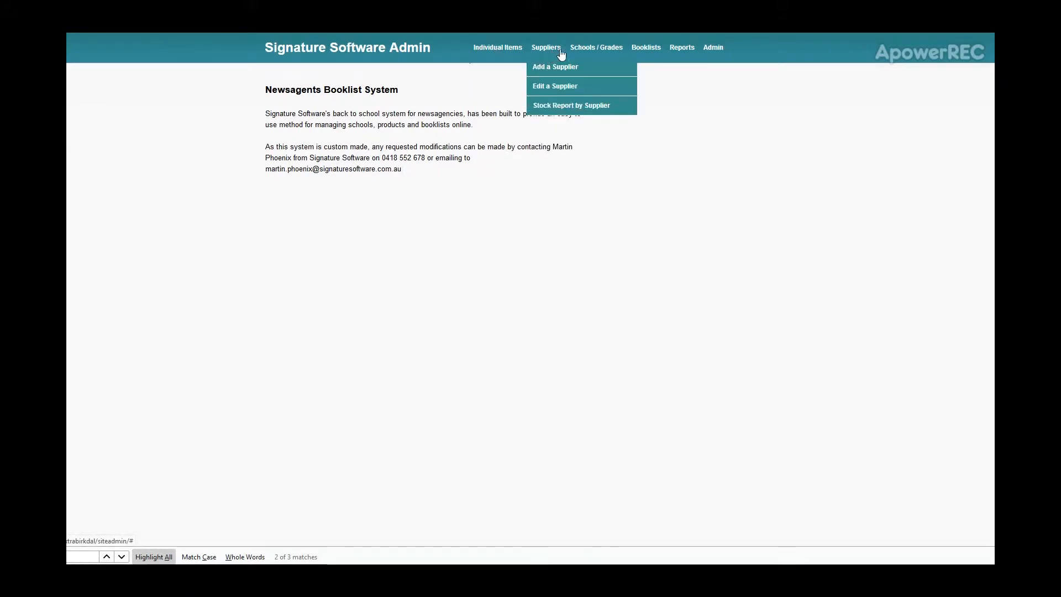
pyautogui.moveTo(596, 51)
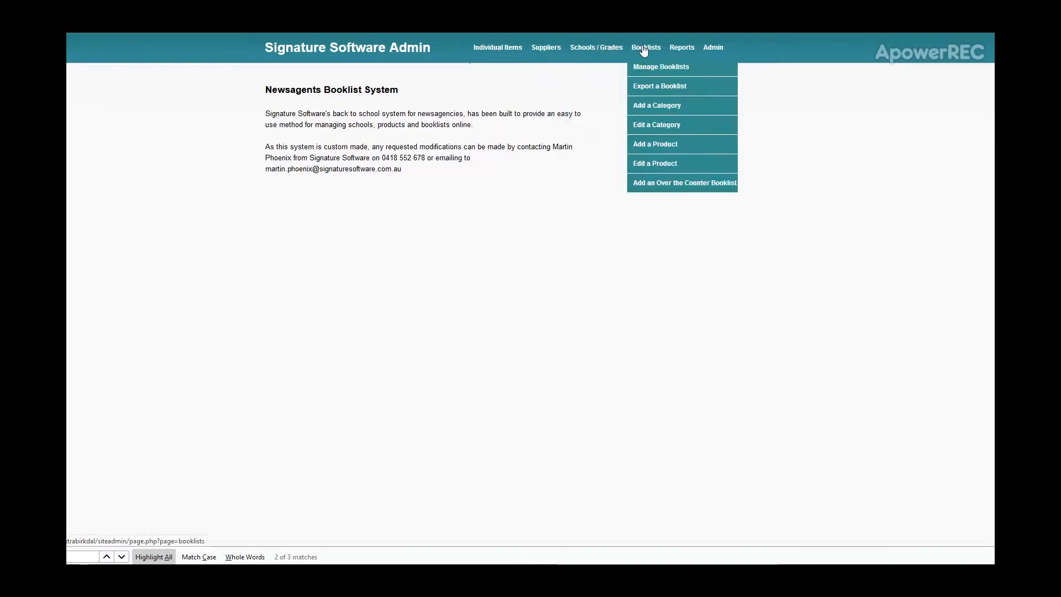
pyautogui.moveTo(719, 51)
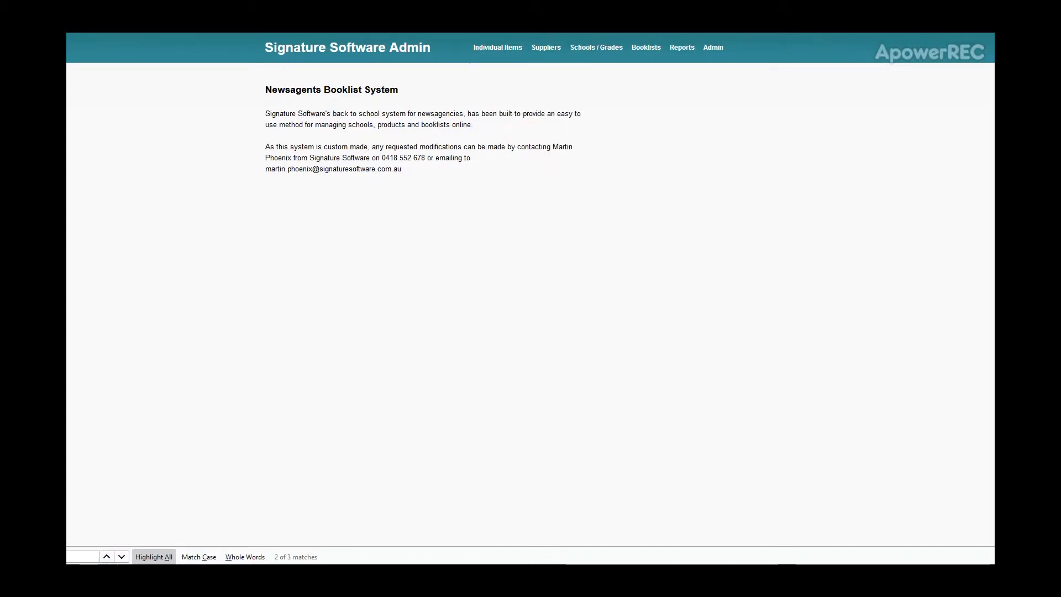
# - Return to the News Extra shop's home page and look over its introduction and featured products
pyautogui.click(75, 34)
pyautogui.click(596, 69)
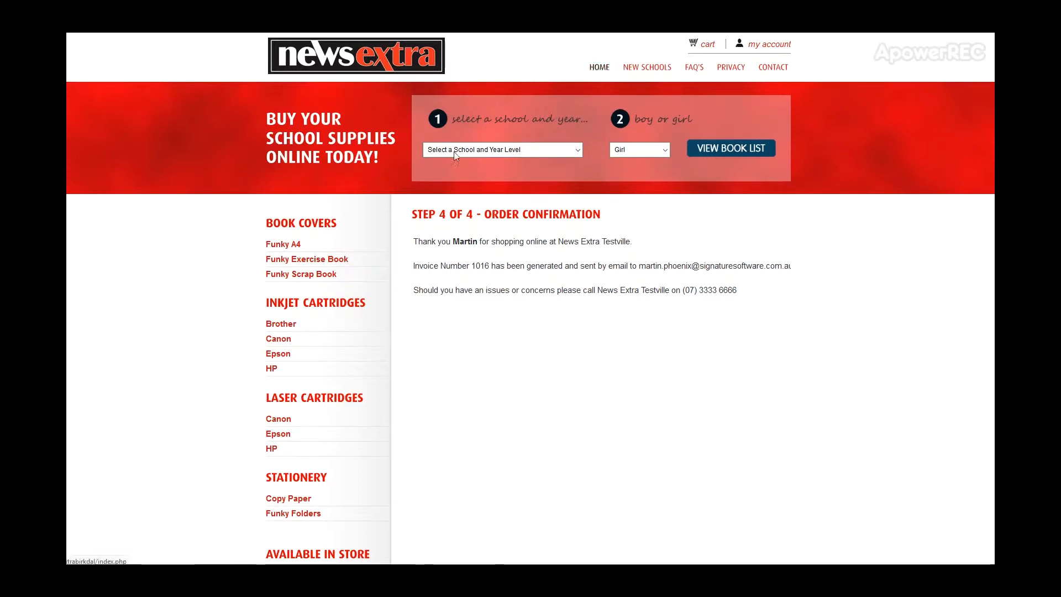
pyautogui.scroll(-2, 221, 332)
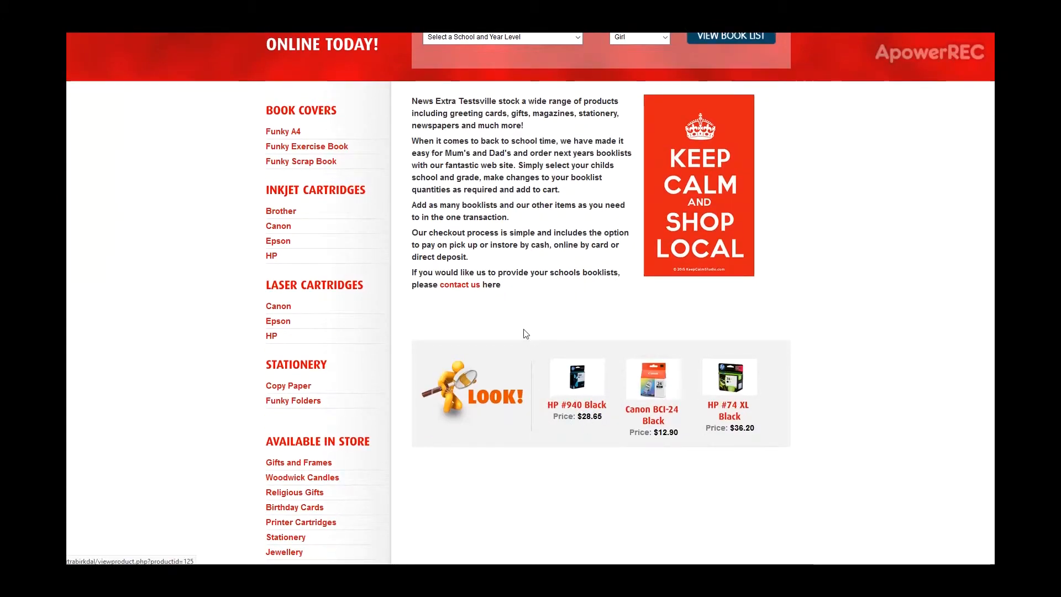
pyautogui.scroll(2, 526, 334)
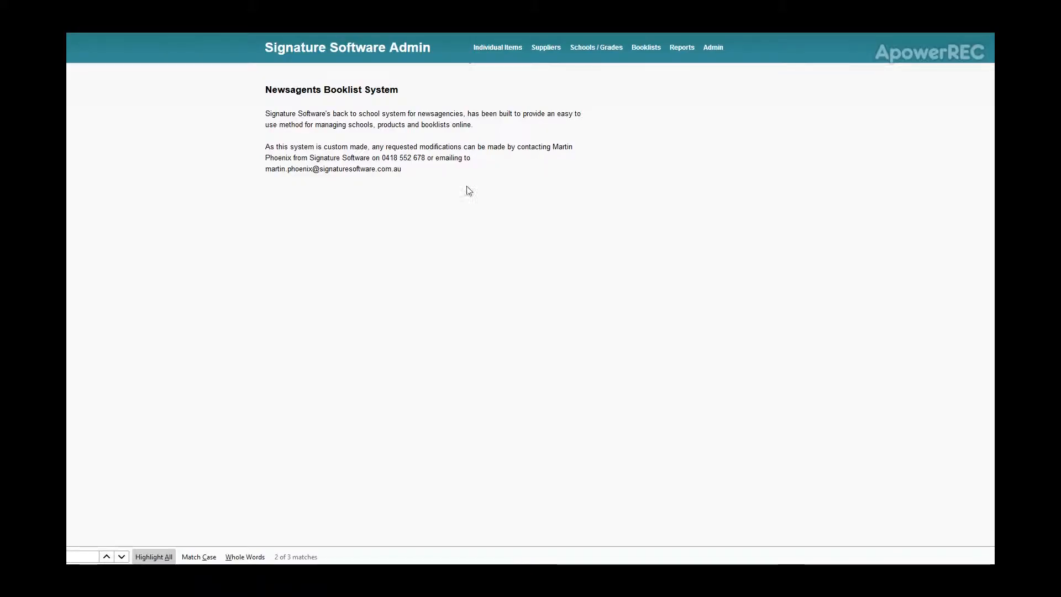
# - Go through the supplier, school and booklist functions of Signature Software Admin and open the list of reports
pyautogui.moveTo(547, 53)
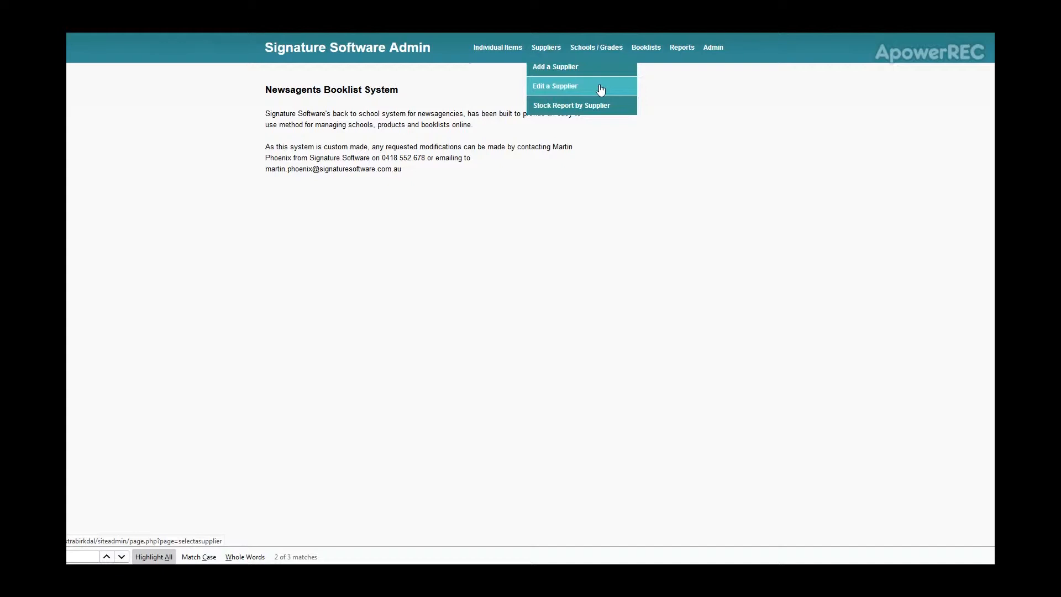
pyautogui.moveTo(600, 49)
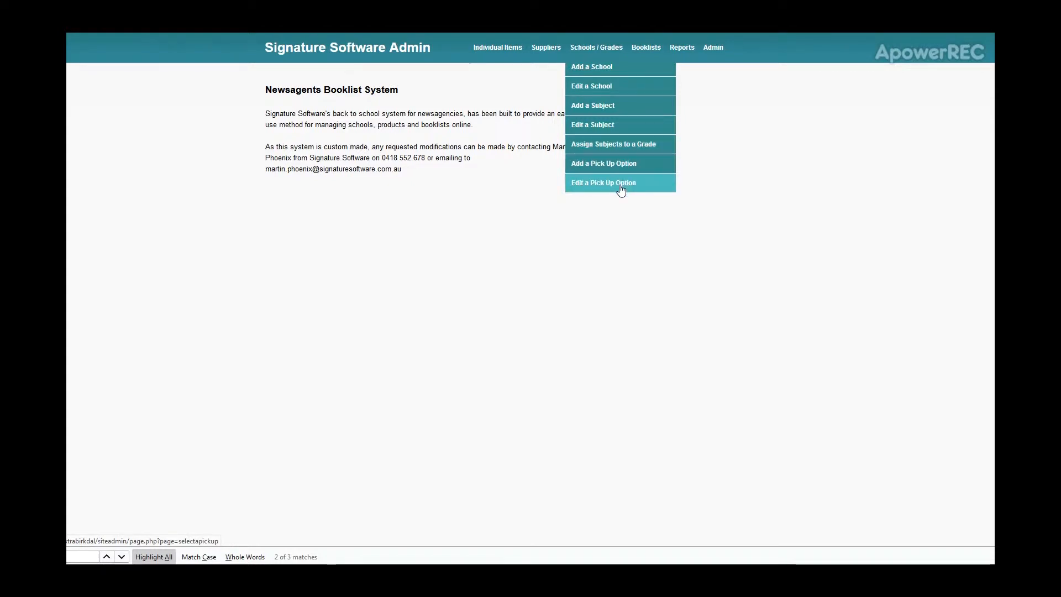
pyautogui.moveTo(647, 53)
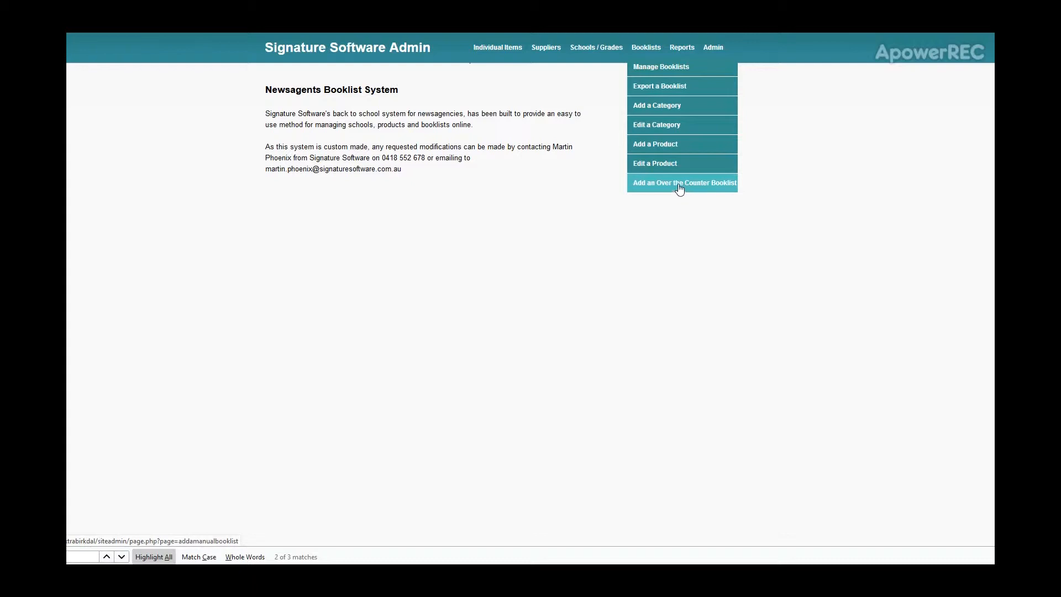
pyautogui.click(682, 48)
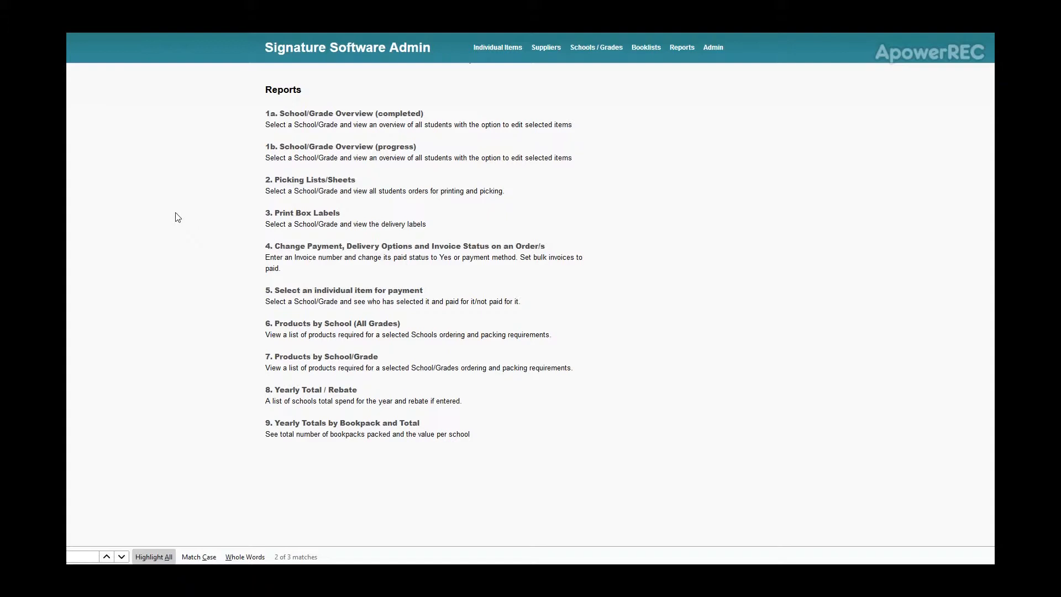
# - Open the shop's Home page content for editing
pyautogui.moveTo(717, 55)
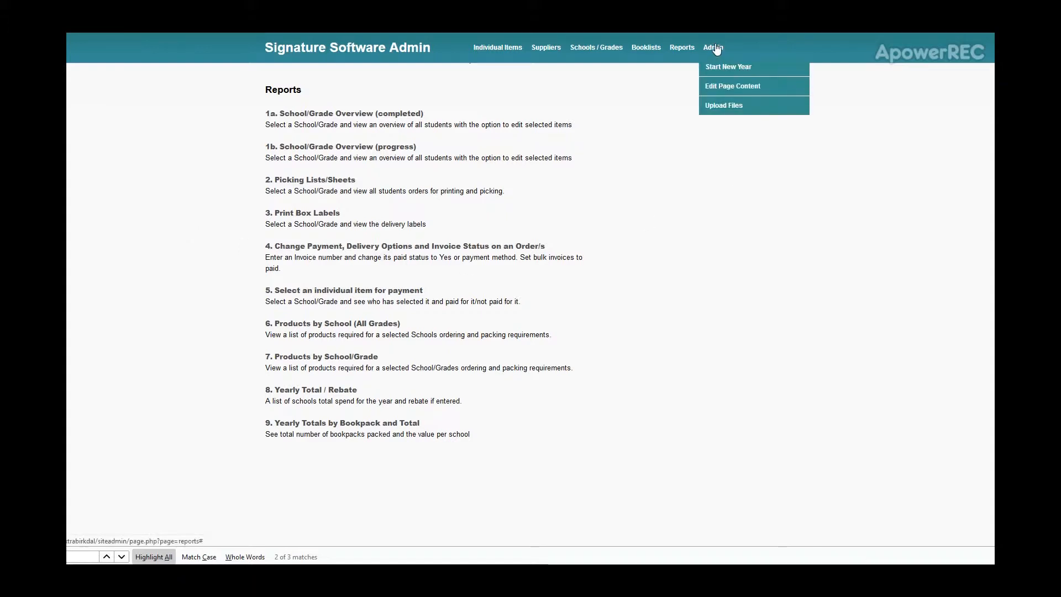
pyautogui.click(751, 91)
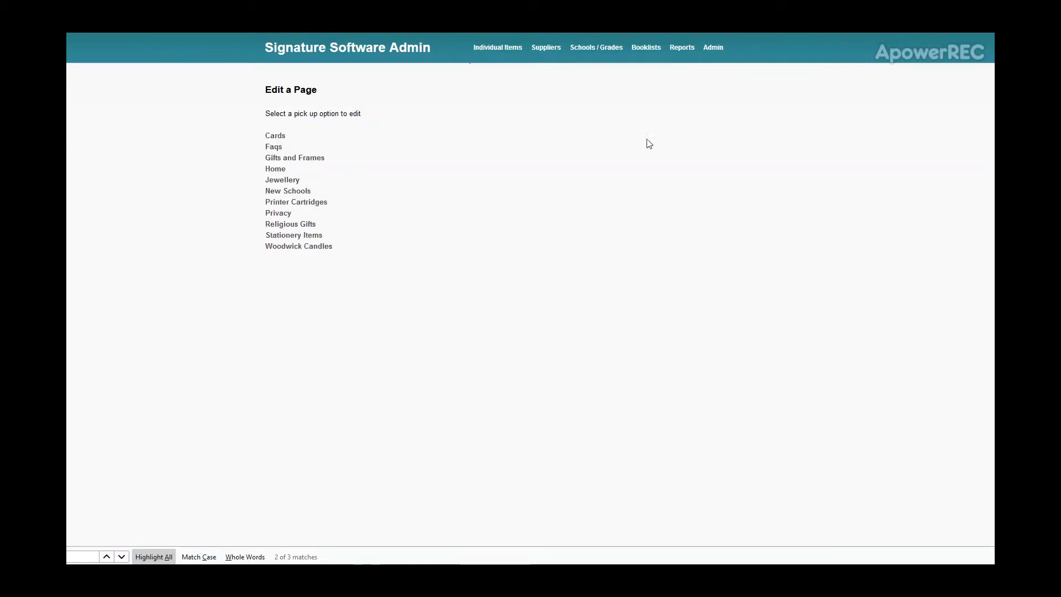
pyautogui.click(275, 169)
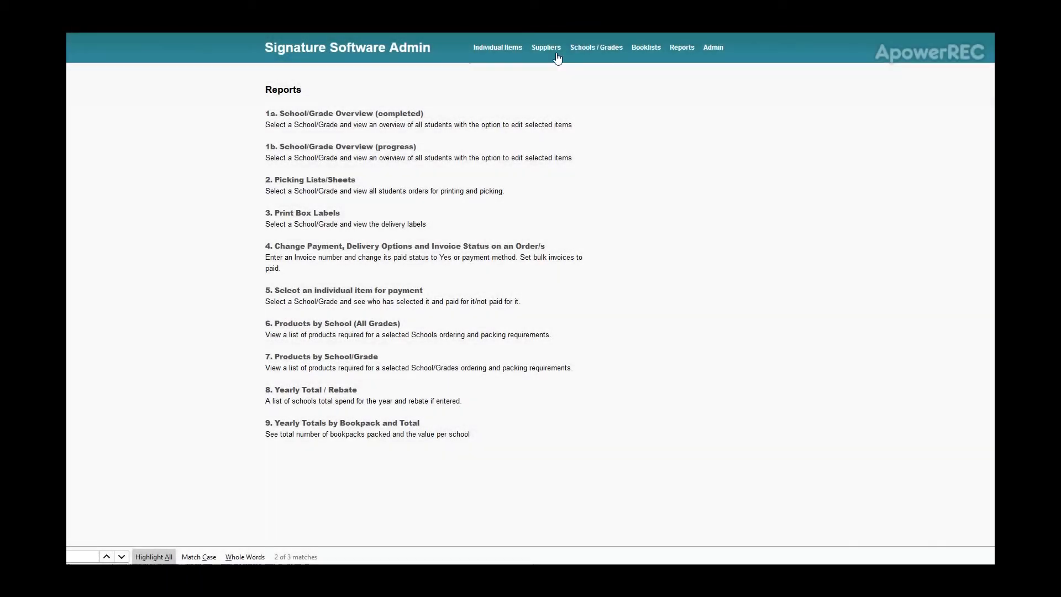
# - Open the supplier record of Australasian Merchandisers to view its contact details
pyautogui.moveTo(556, 56)
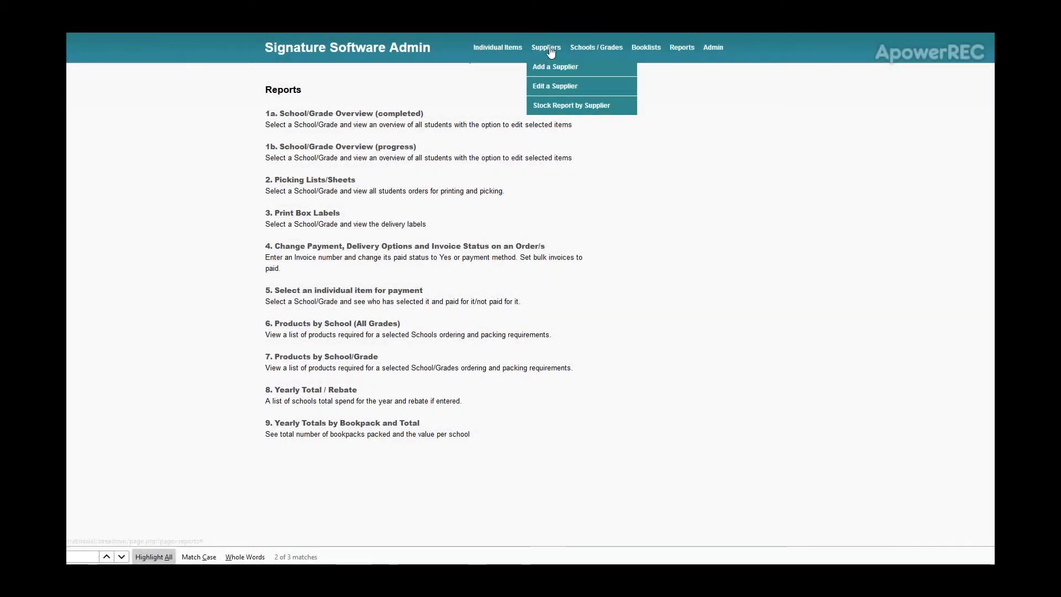
pyautogui.click(554, 89)
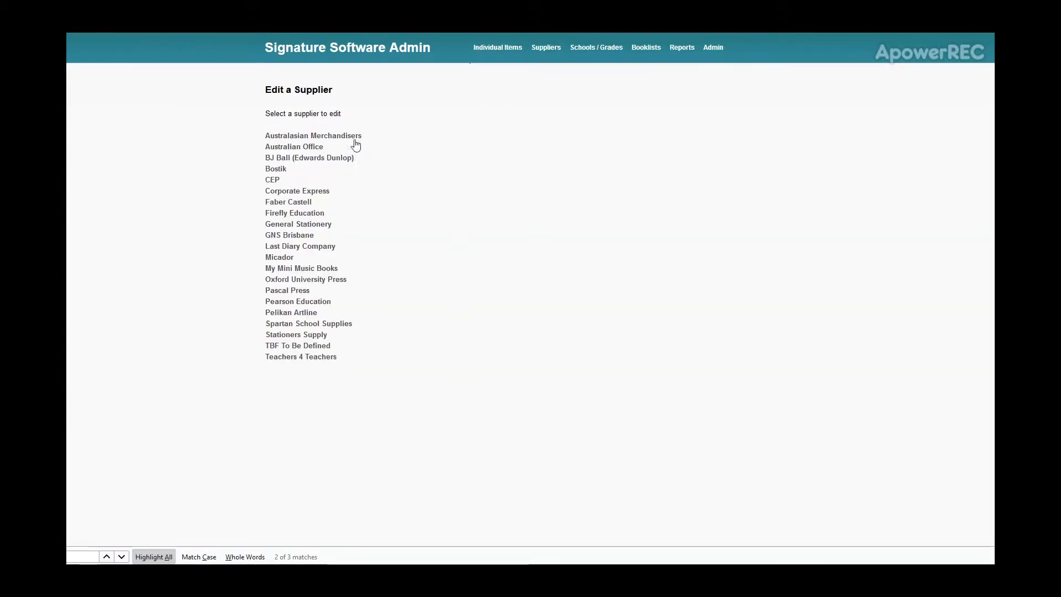
pyautogui.click(355, 136)
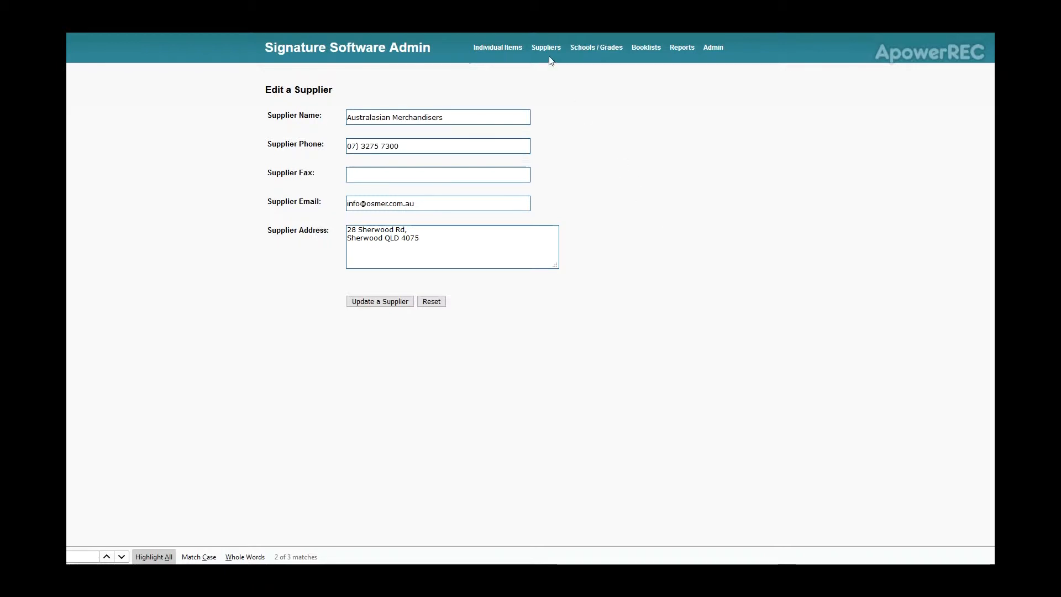
# - Add 100 units of Glue Stick 40g UHU in the Australasian Merchandisers stock report and check the updated stock level
pyautogui.moveTo(549, 52)
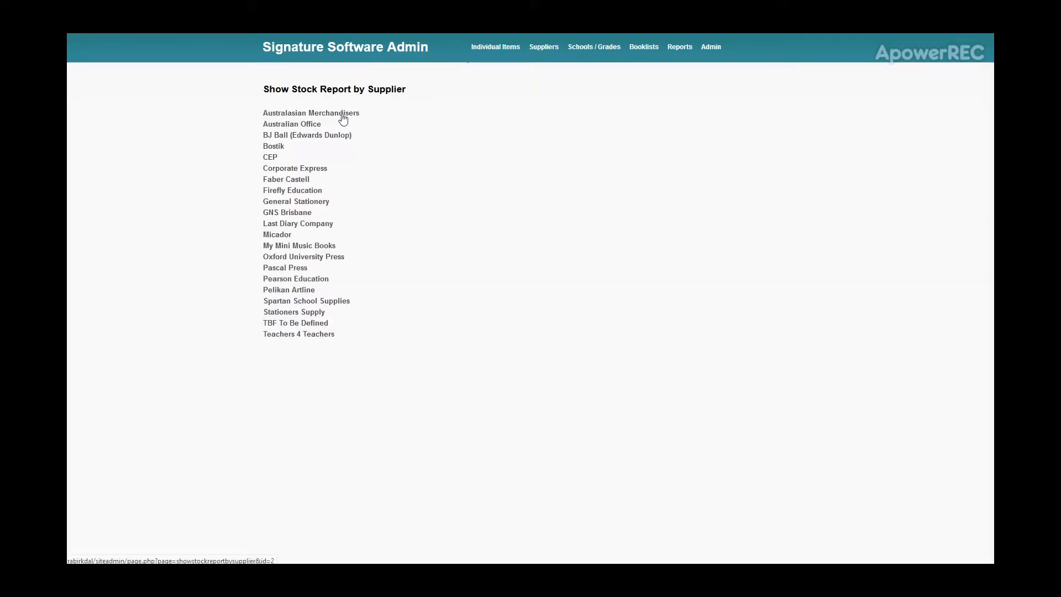
pyautogui.click(336, 116)
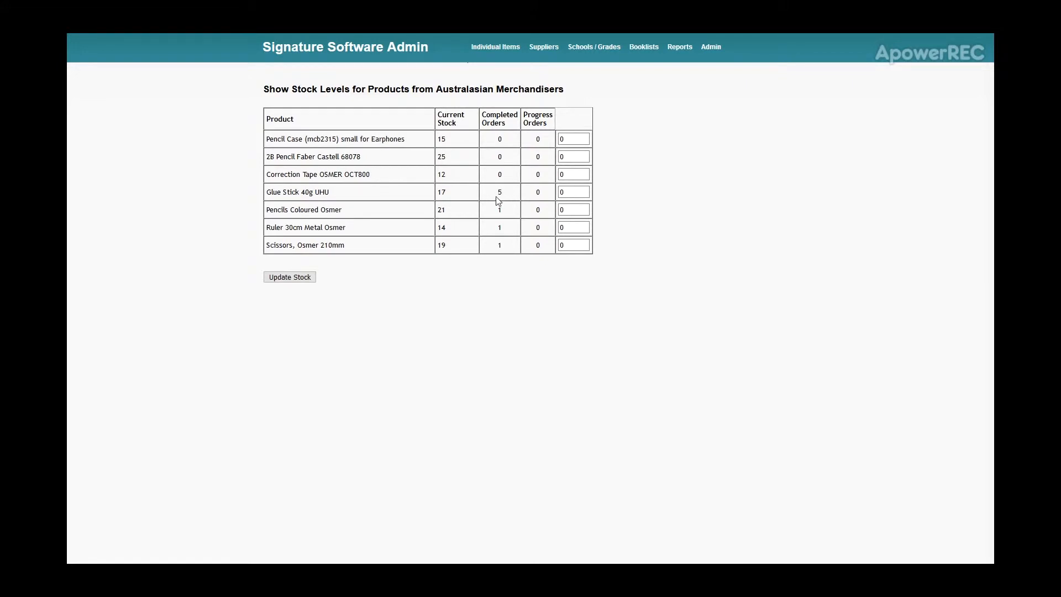
pyautogui.click(575, 193)
pyautogui.doubleClick(576, 193)
pyautogui.write('100')
pyautogui.click(304, 281)
pyautogui.click(338, 114)
pyautogui.doubleClick(444, 192)
pyautogui.click(464, 340)
# - Open Brisbane State Primary for editing and review its school name and general text
pyautogui.moveTo(590, 52)
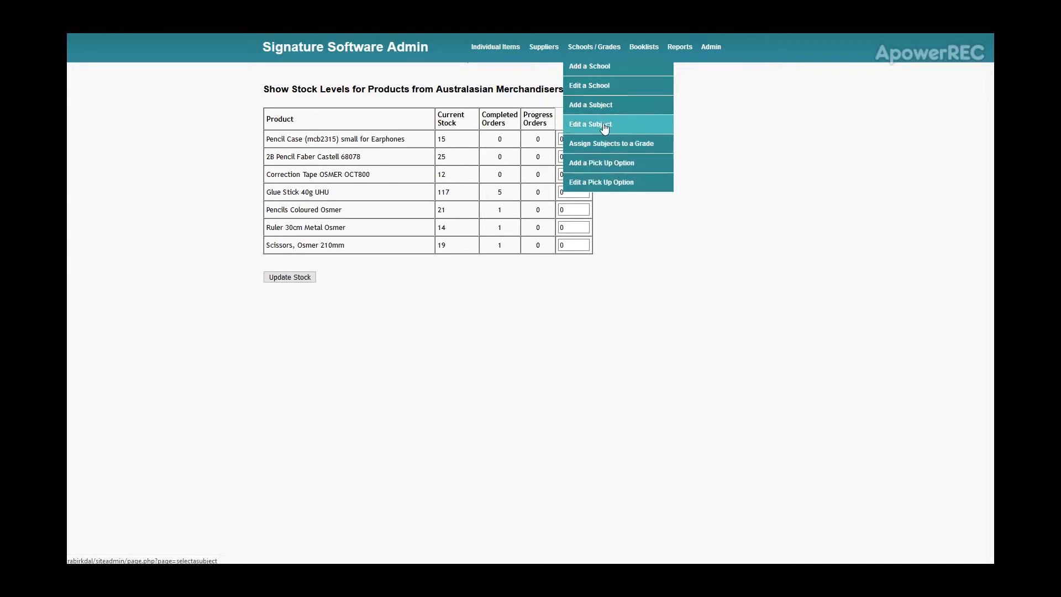
pyautogui.click(603, 88)
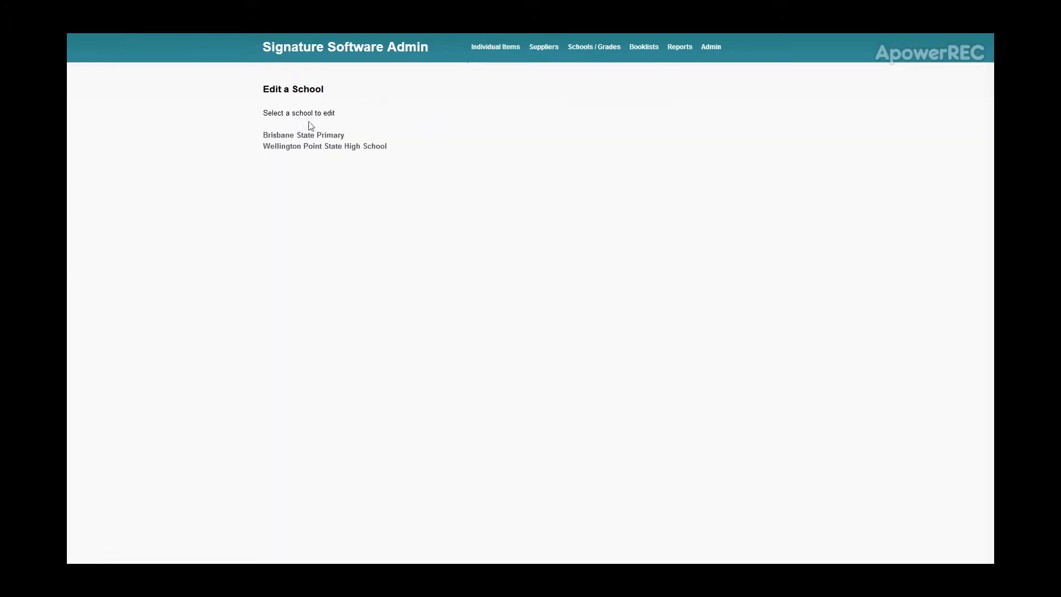
pyautogui.click(280, 137)
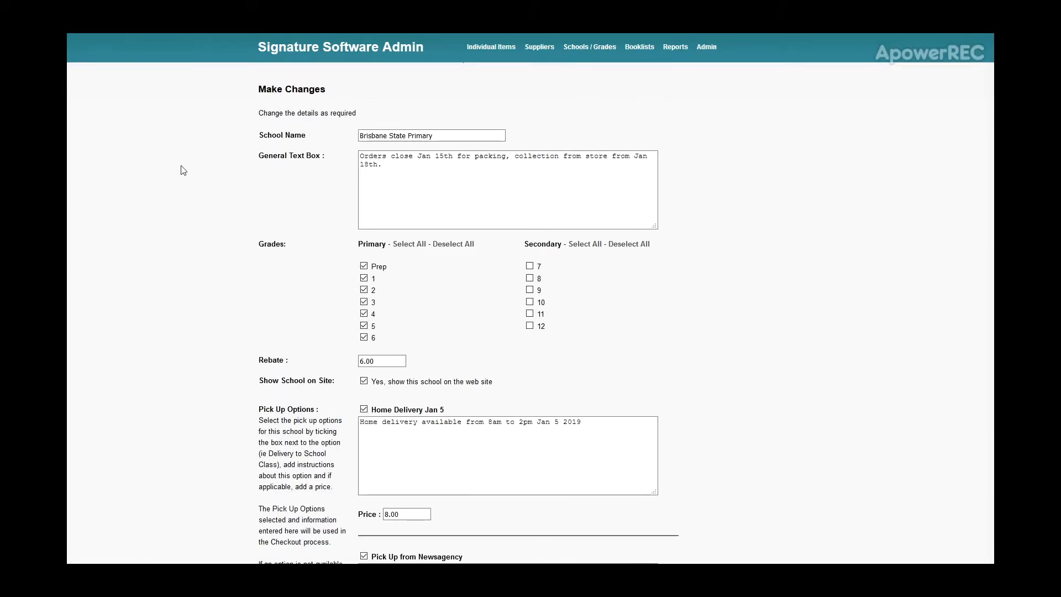
pyautogui.moveTo(500, 135); pyautogui.dragTo(360, 157)
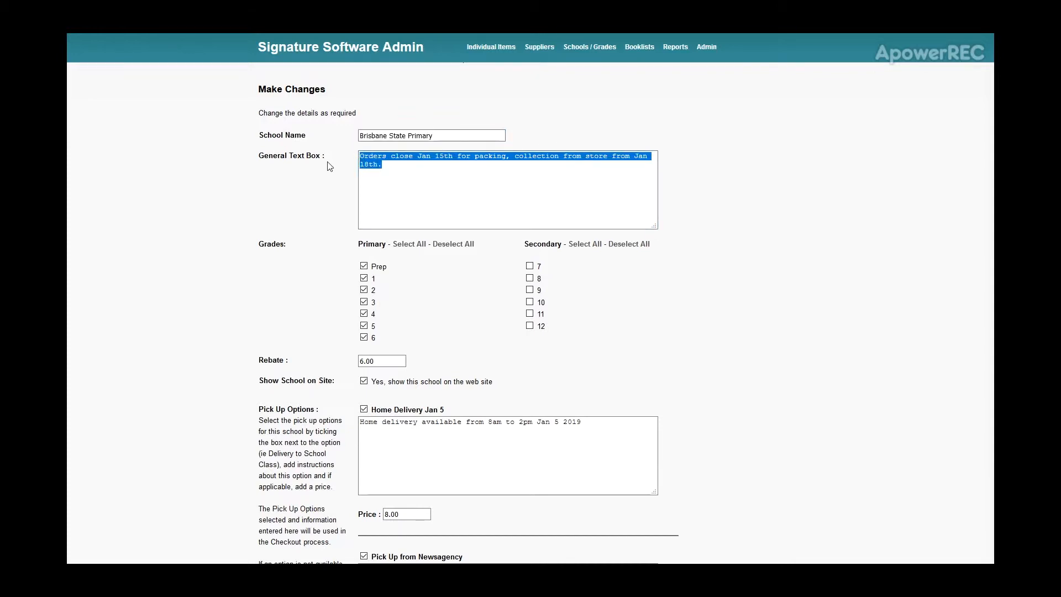
pyautogui.click(402, 175)
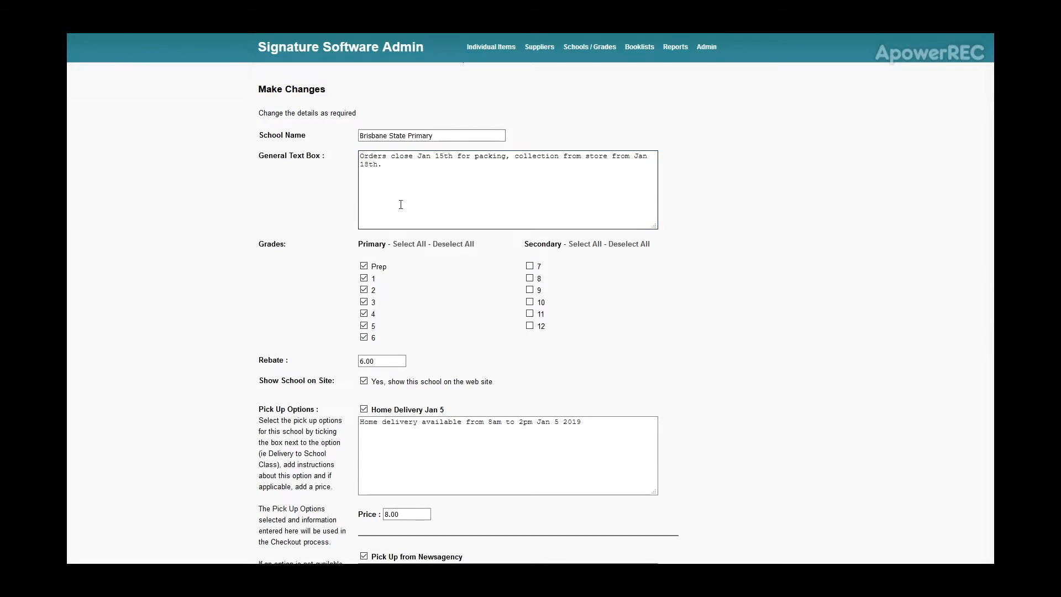
# - Examine Brisbane State Primary's grades, rebate, show-on-site setting and pick-up options with their prices
pyautogui.scroll(-1, 312, 240)
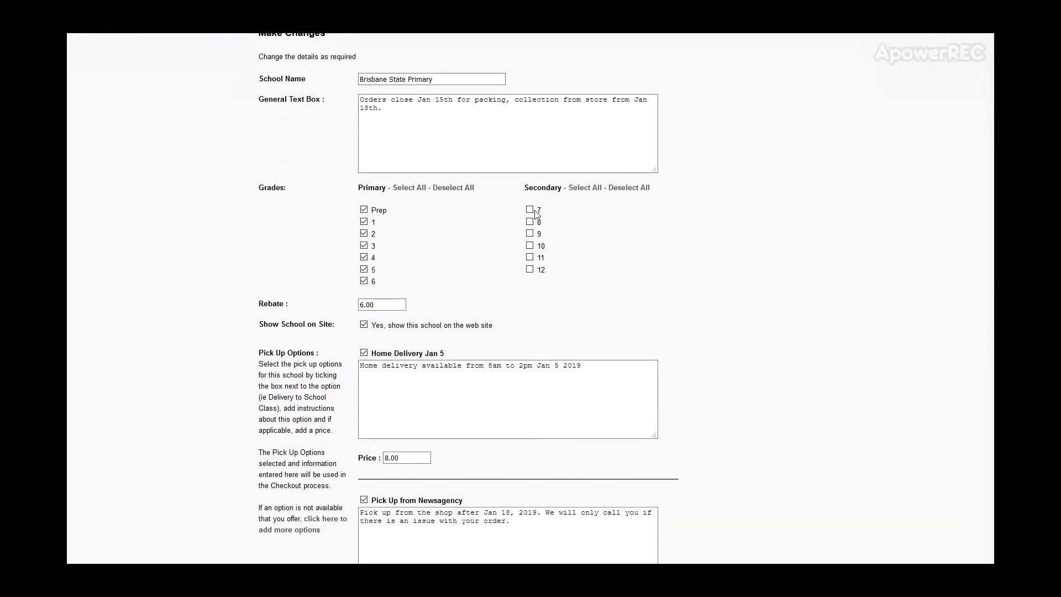
pyautogui.scroll(-1, 210, 263)
pyautogui.click(370, 250)
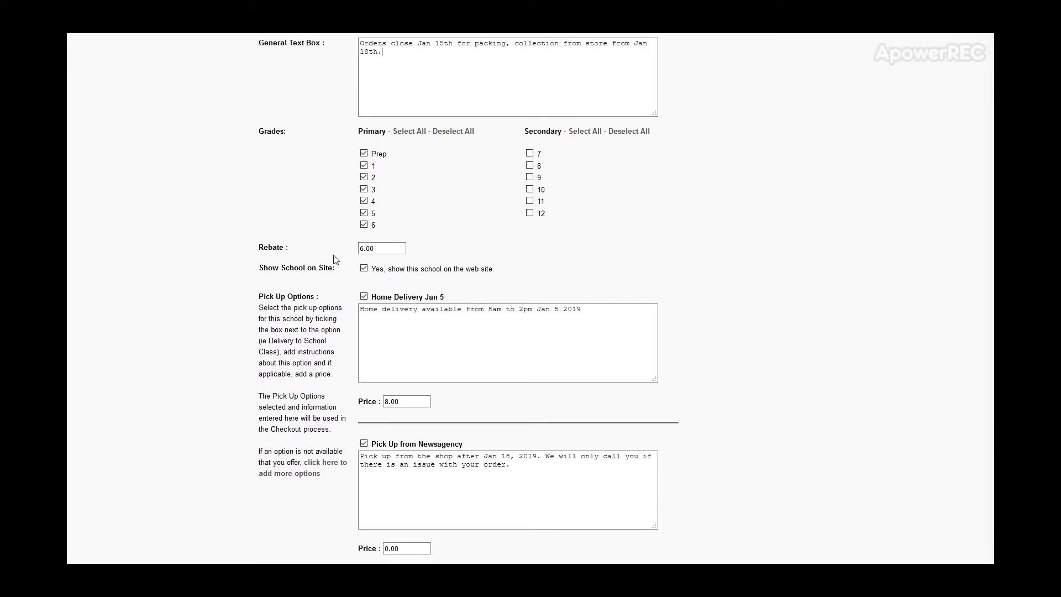
pyautogui.click(364, 268)
pyautogui.click(365, 269)
pyautogui.scroll(-2, 271, 294)
pyautogui.scroll(-1, 271, 294)
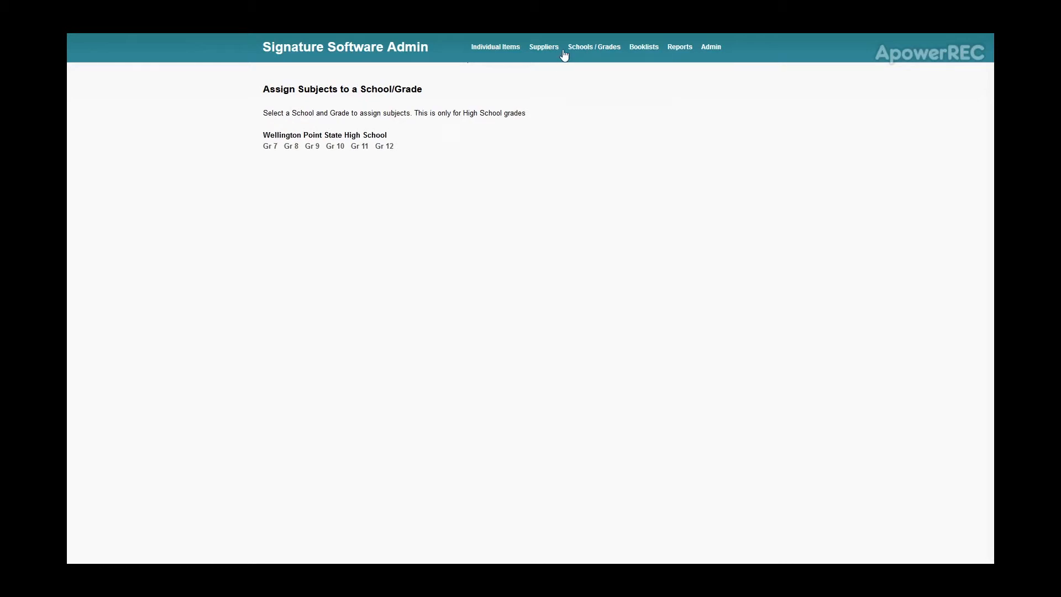
# - Open the subject assignment for Wellington Point State High School Grade 12 and review its core and elective subjects
pyautogui.moveTo(596, 61)
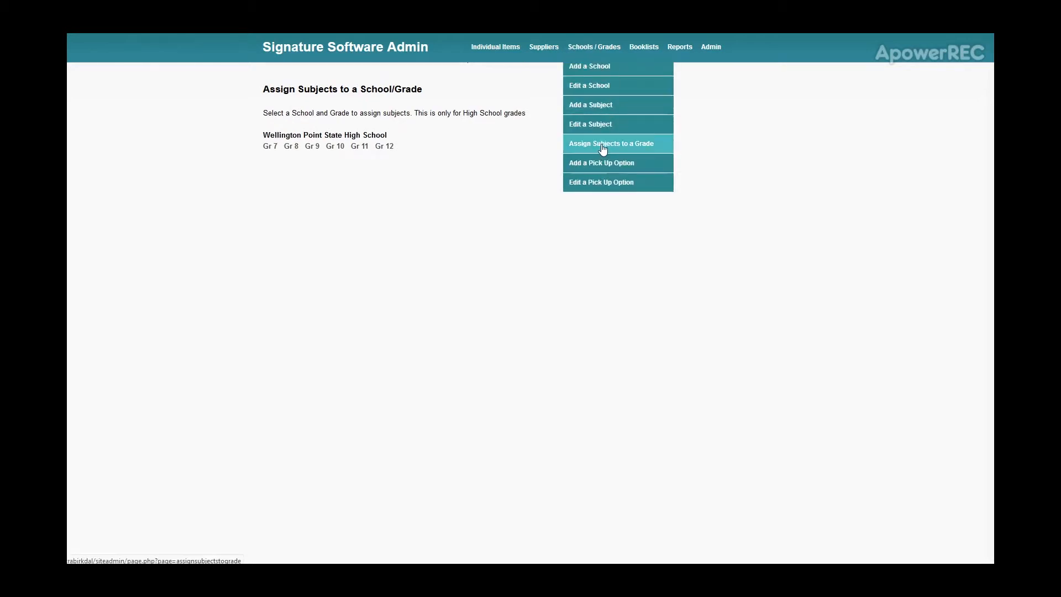
pyautogui.click(384, 153)
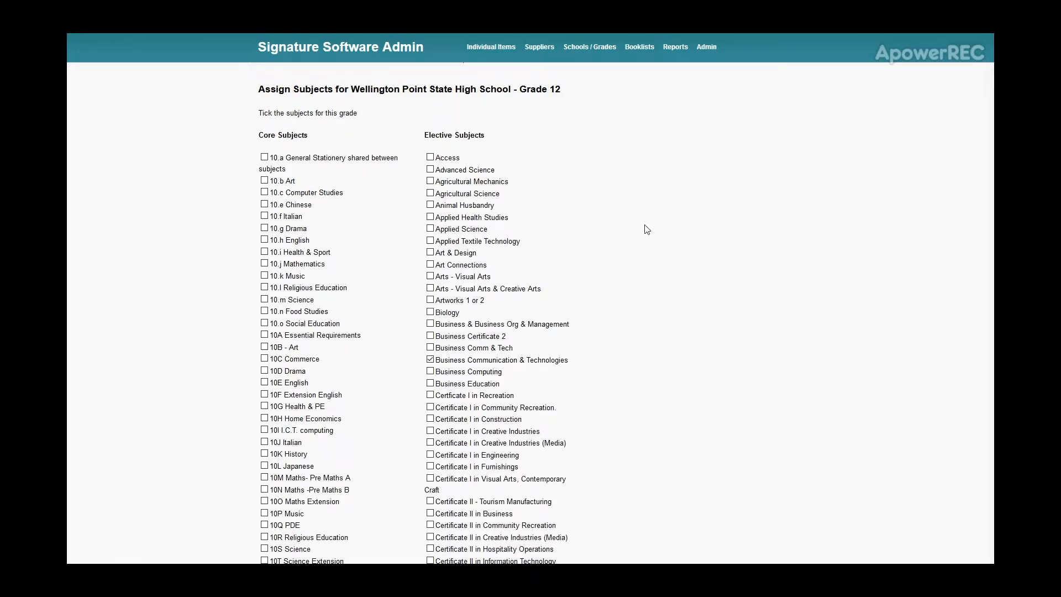
pyautogui.scroll(-12, 645, 230)
pyautogui.scroll(-10, 629, 237)
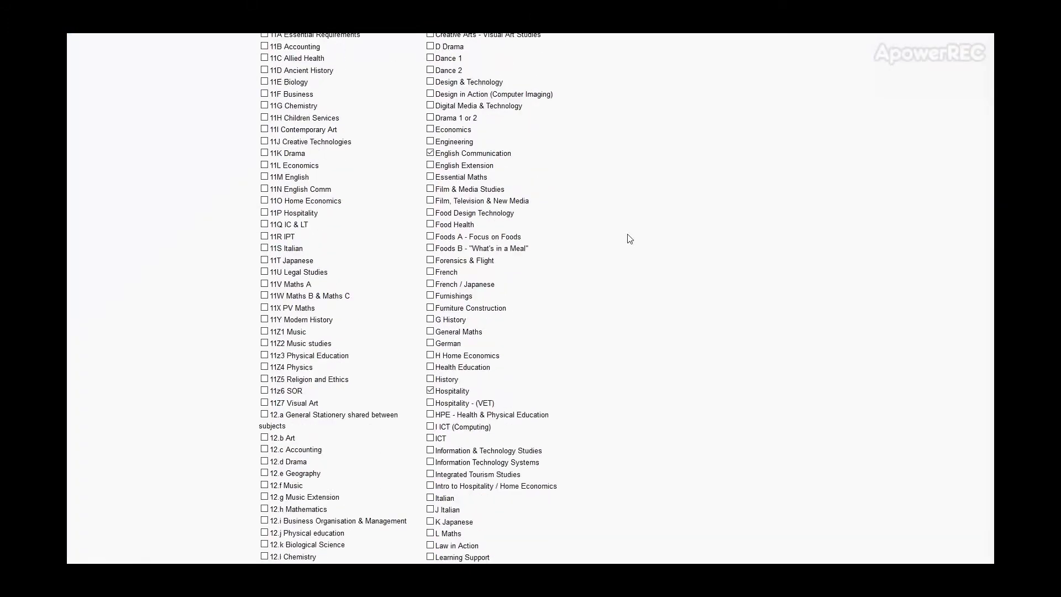
pyautogui.scroll(-9, 627, 233)
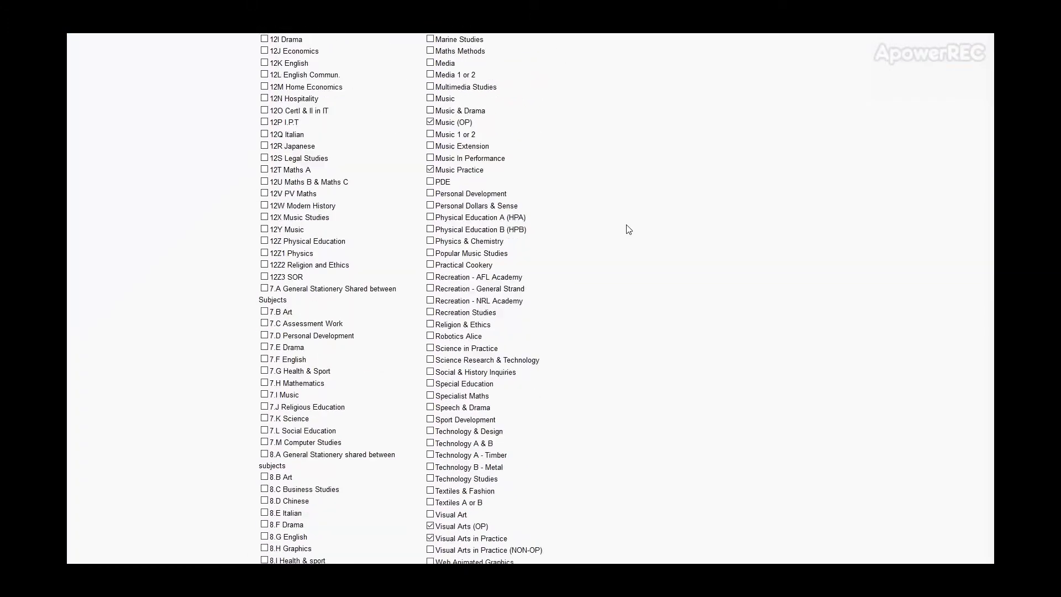
pyautogui.scroll(-12, 605, 239)
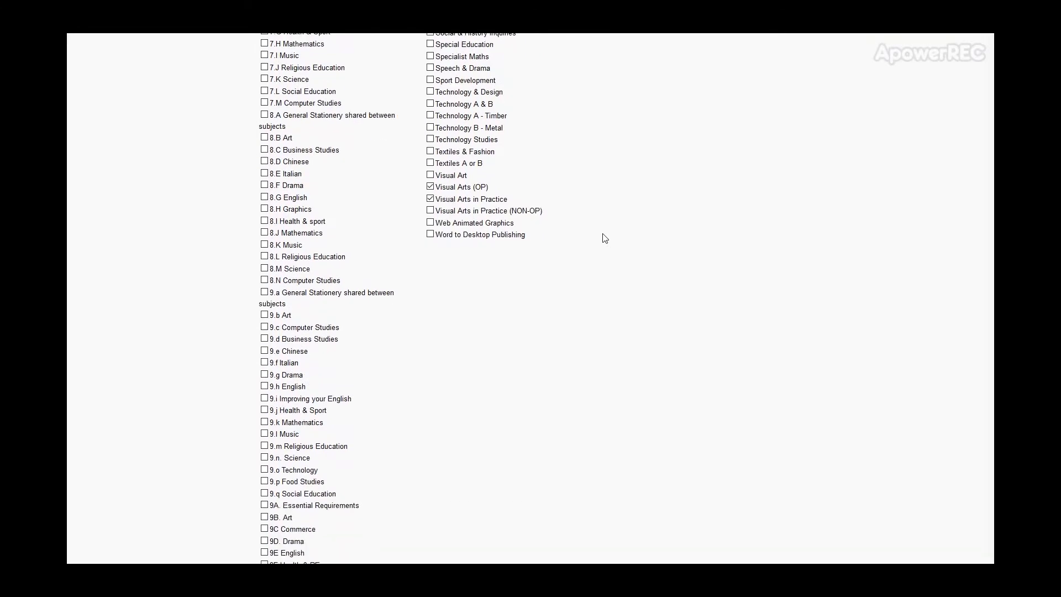
# - Check the ticked subjects for Wellington Point State High School Grade 12 and save the subject assignment
pyautogui.scroll(-2, 590, 246)
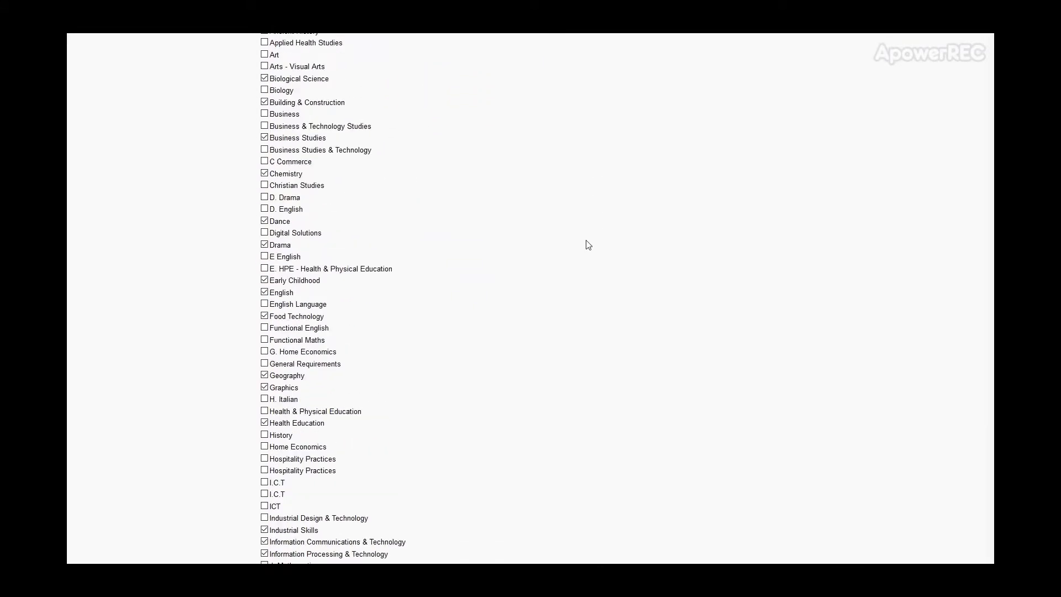
pyautogui.scroll(2, 565, 239)
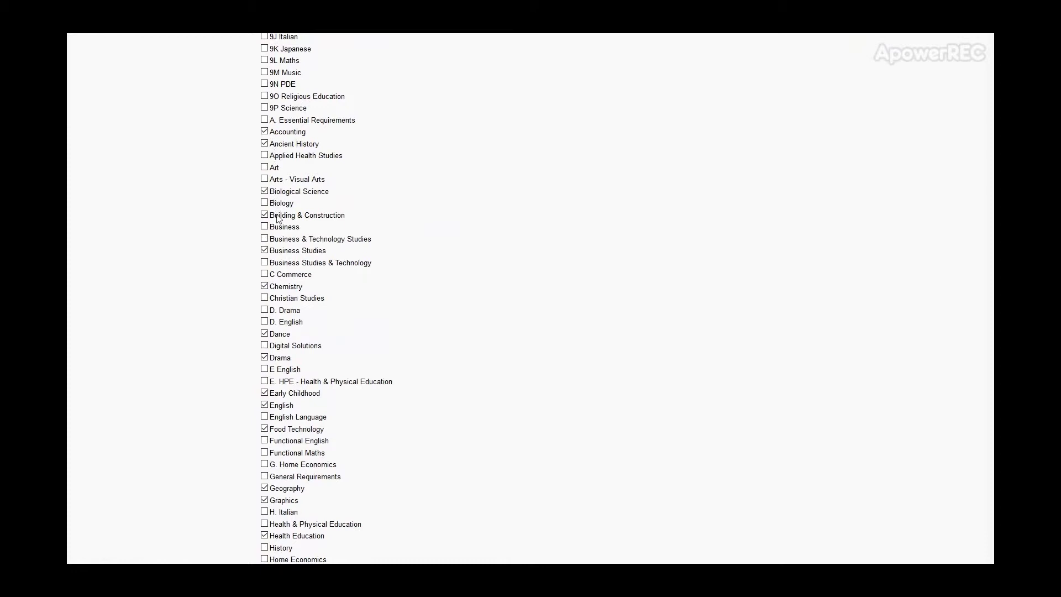
pyautogui.scroll(-13, 434, 360)
pyautogui.click(288, 545)
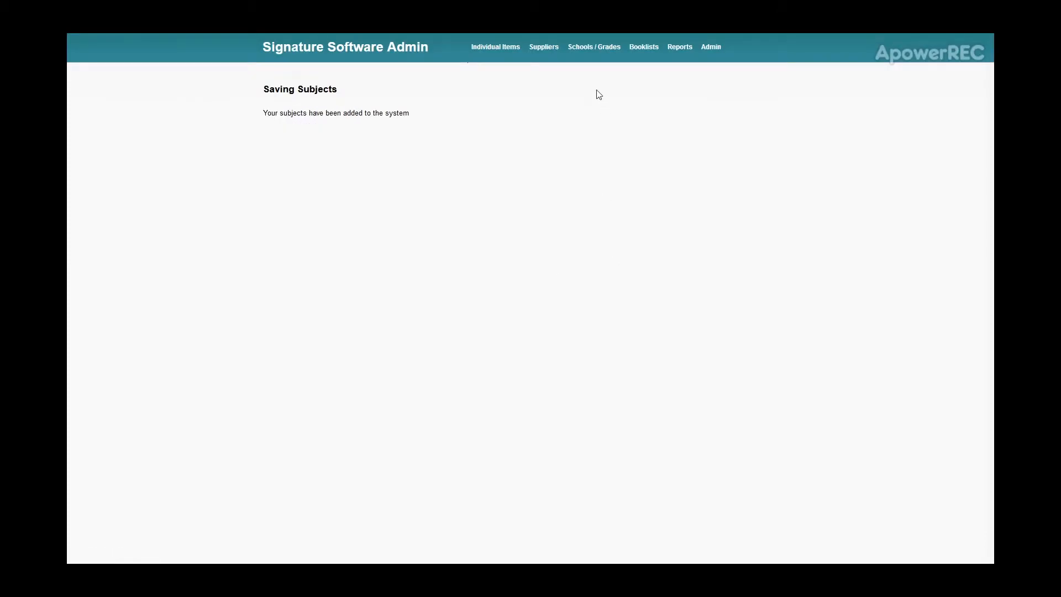
# - Rename the home delivery pick-up option to Home Delivery Jan 8 and save the update
pyautogui.moveTo(597, 52)
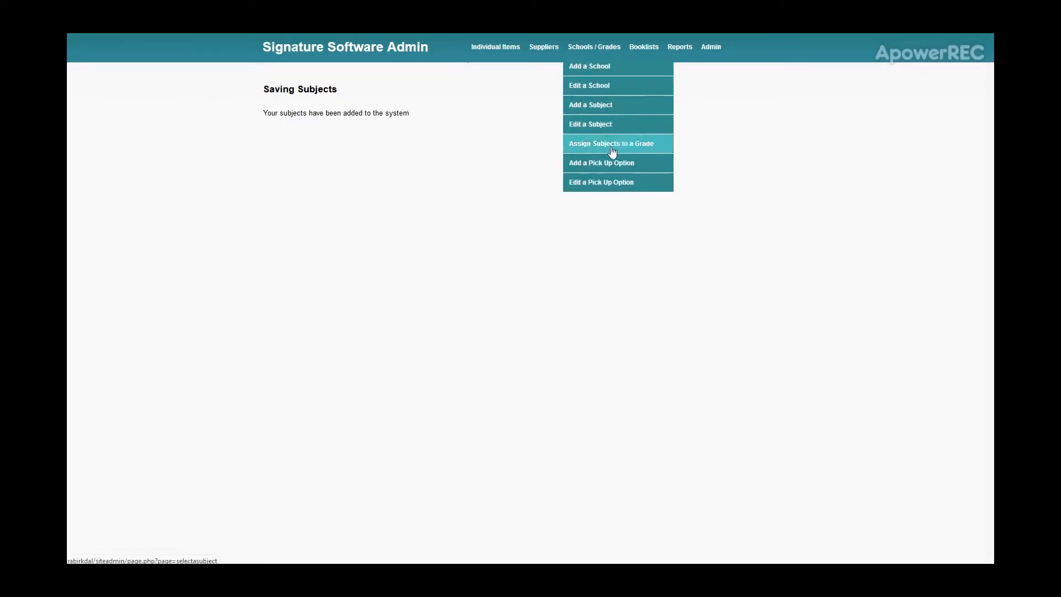
pyautogui.click(608, 182)
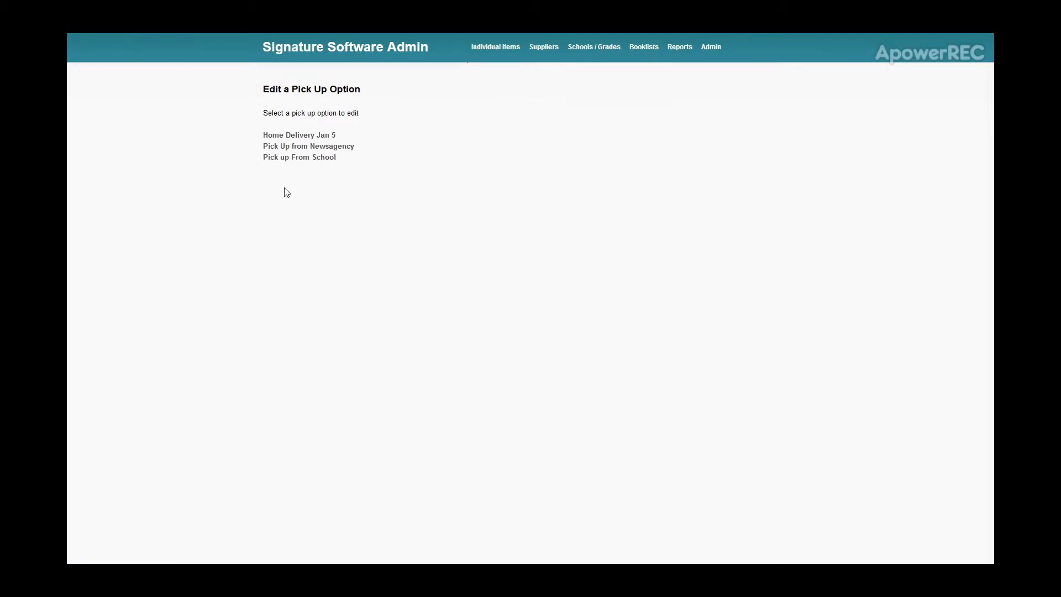
pyautogui.click(279, 136)
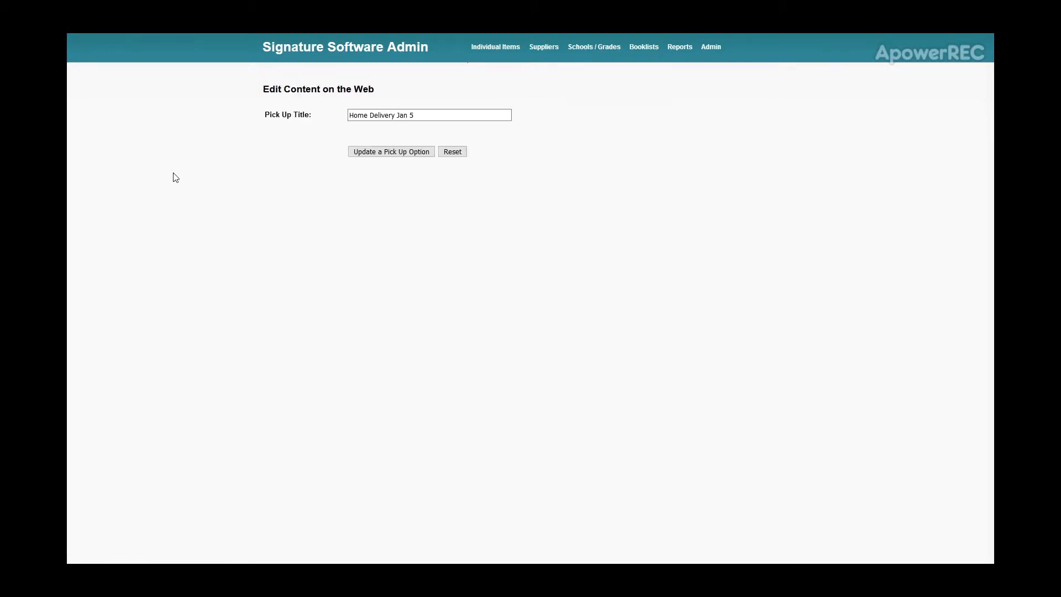
pyautogui.click(438, 117)
pyautogui.press('BackSpace')
pyautogui.write('8')
pyautogui.click(424, 154)
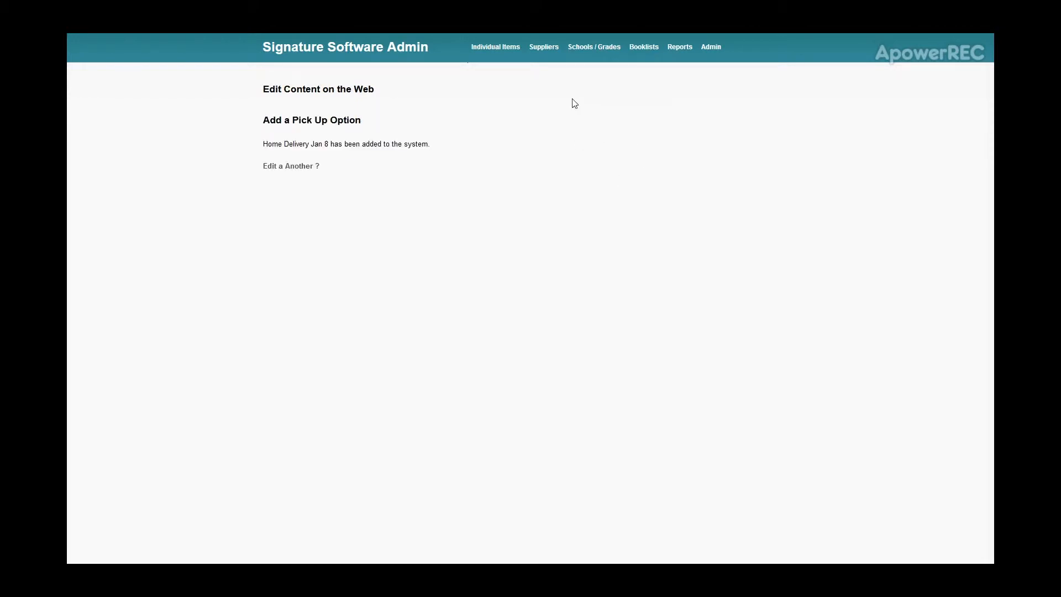
# - Open Brisbane State Primary for editing and check the title of its home delivery pick-up option
pyautogui.moveTo(592, 51)
pyautogui.click(590, 87)
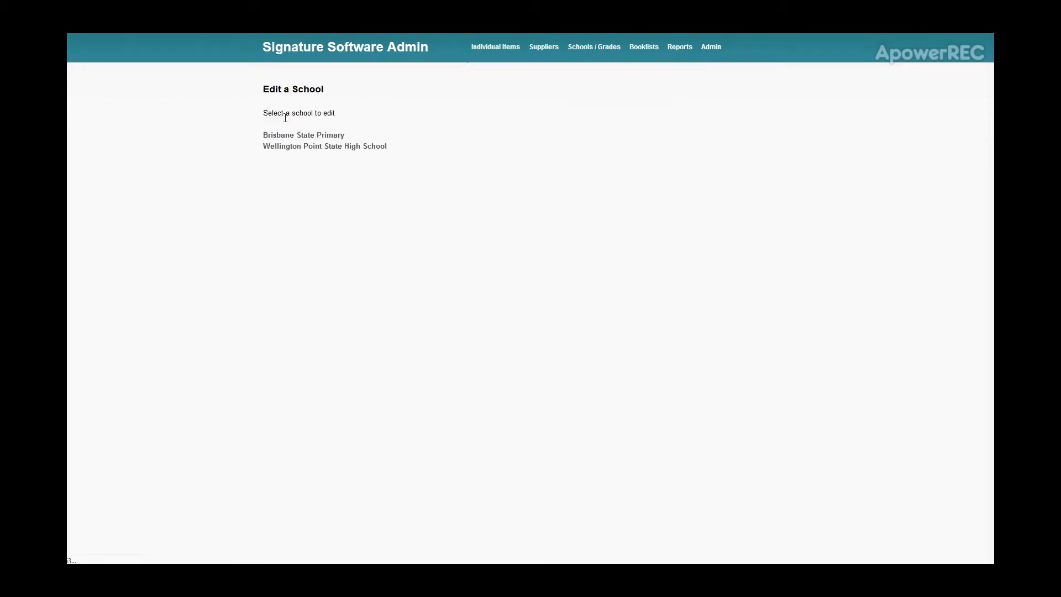
pyautogui.click(281, 137)
pyautogui.scroll(-3, 199, 240)
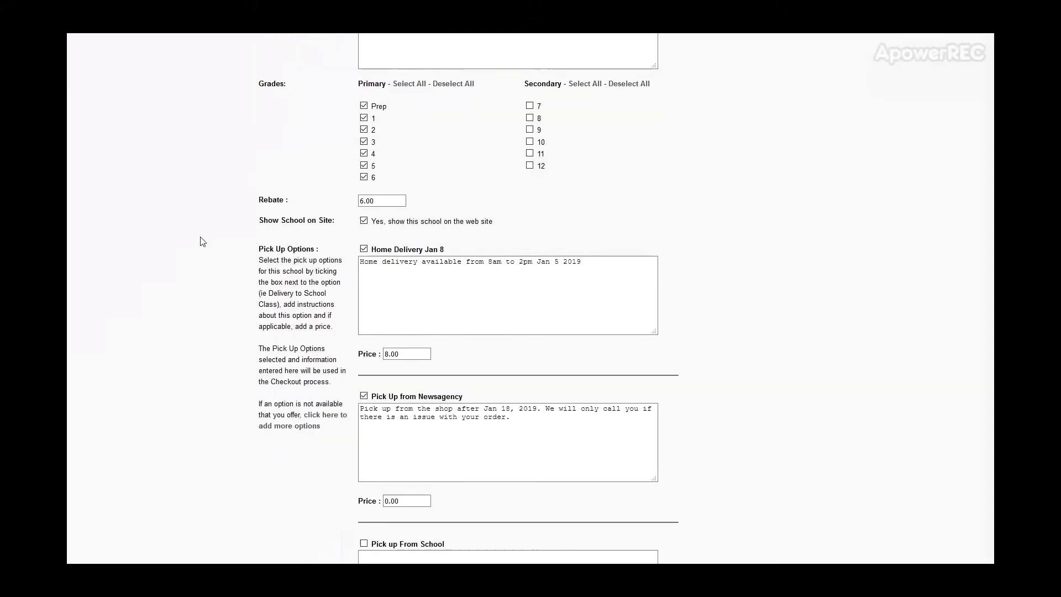
pyautogui.moveTo(445, 242); pyautogui.dragTo(376, 242)
pyautogui.click(464, 240)
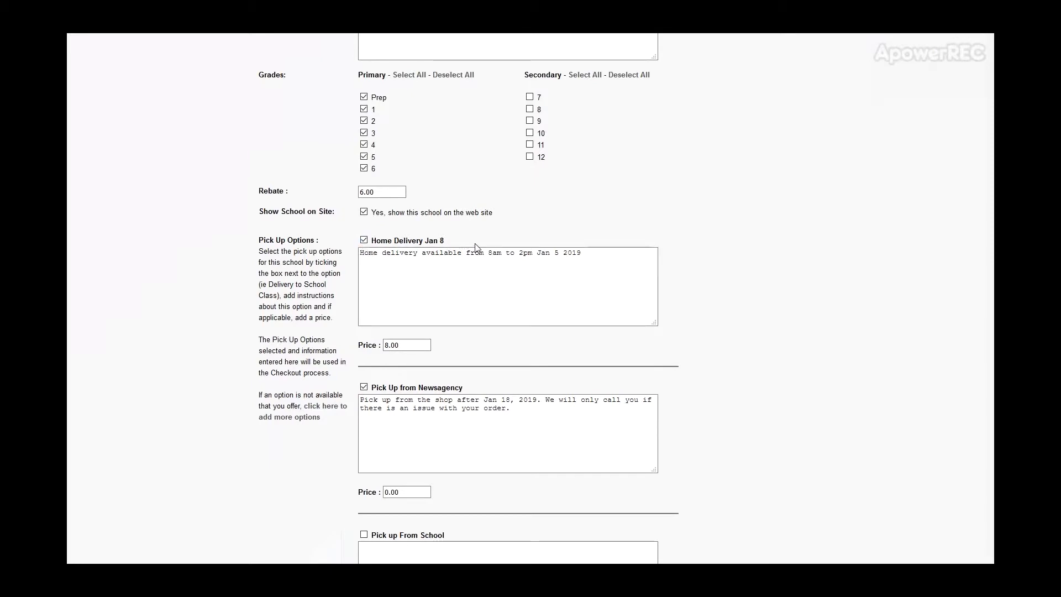
pyautogui.scroll(1, 685, 225)
pyautogui.scroll(5, 685, 225)
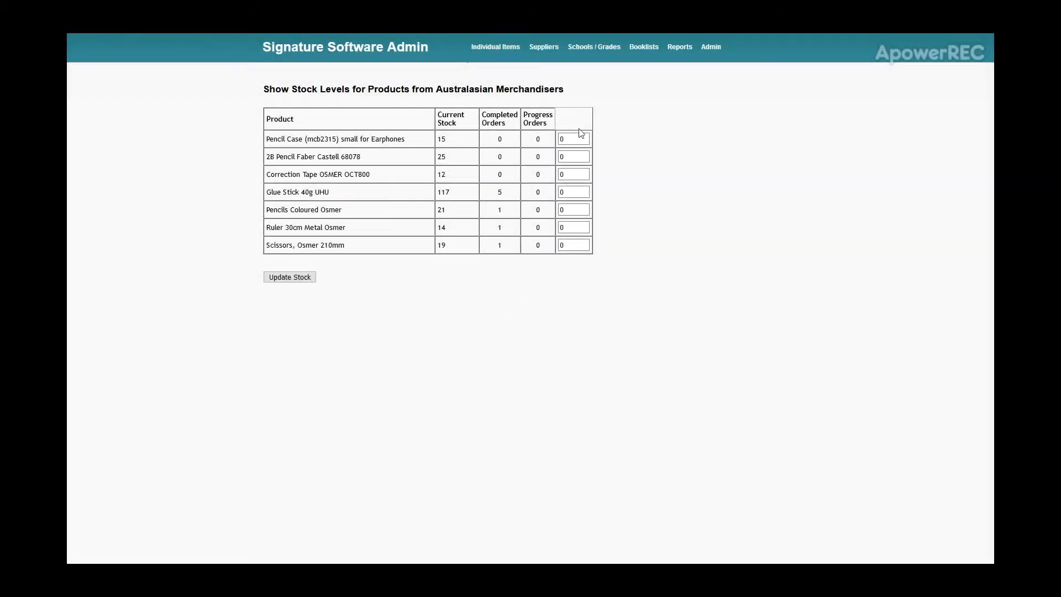
# - Open the form for adding a booklist product, try Bostik as the supplier and review the available categories
pyautogui.moveTo(644, 50)
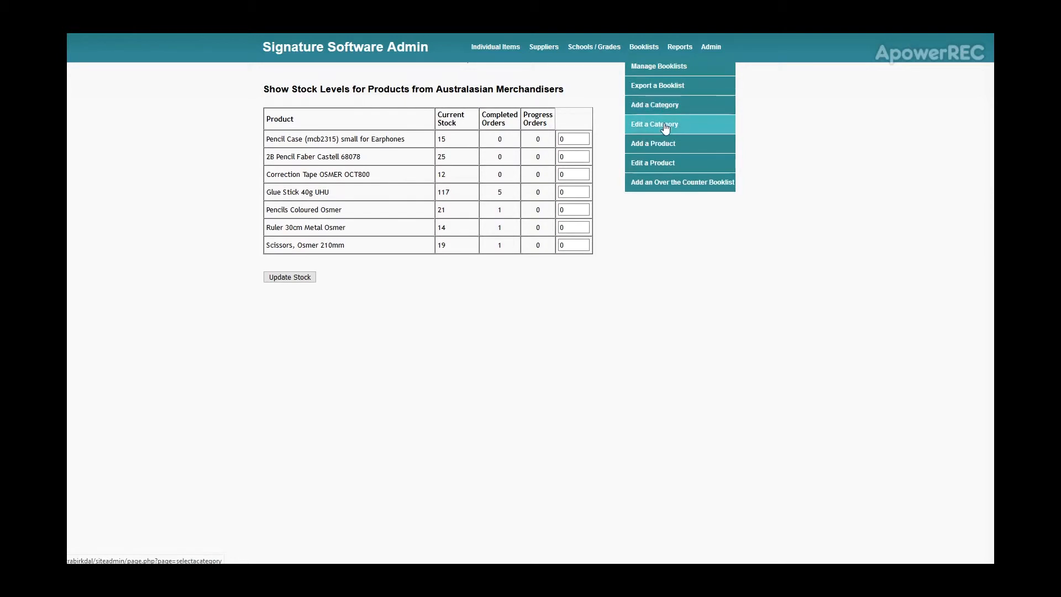
pyautogui.click(667, 184)
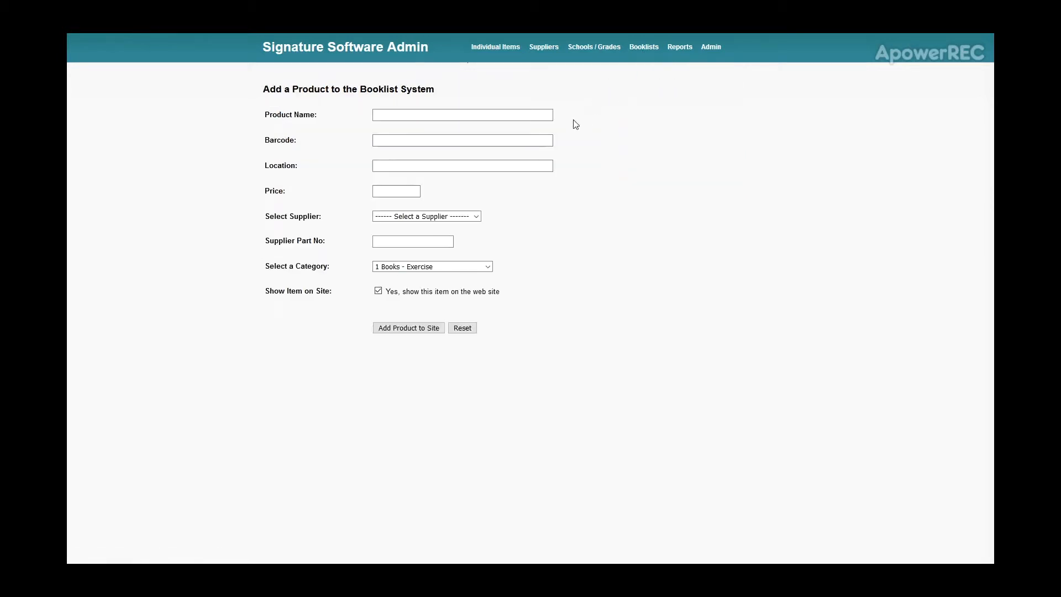
pyautogui.click(398, 142)
pyautogui.click(416, 191)
pyautogui.click(476, 217)
pyautogui.click(477, 217)
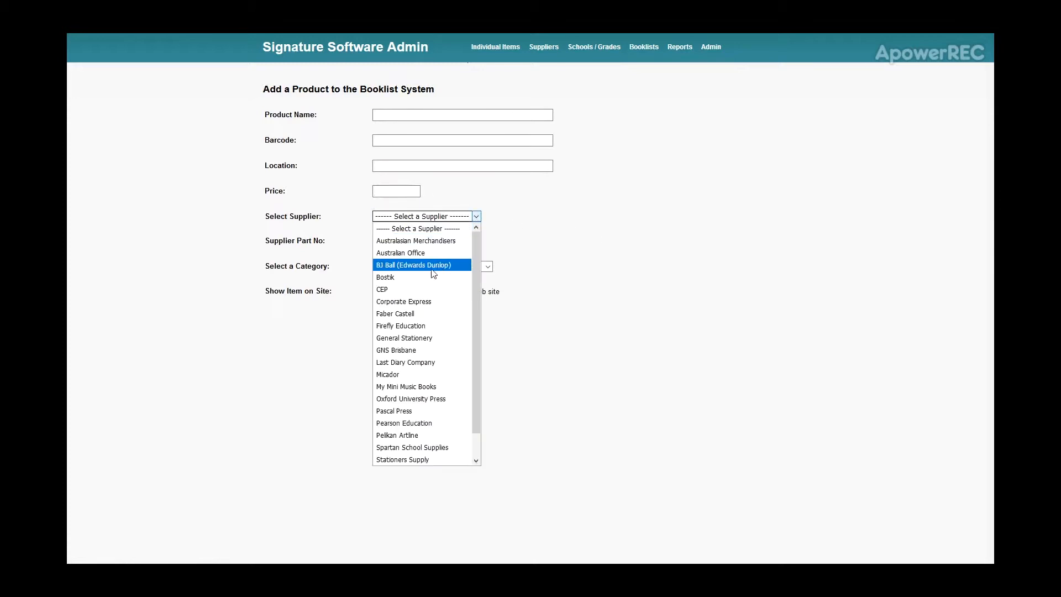
pyautogui.click(417, 276)
pyautogui.click(412, 242)
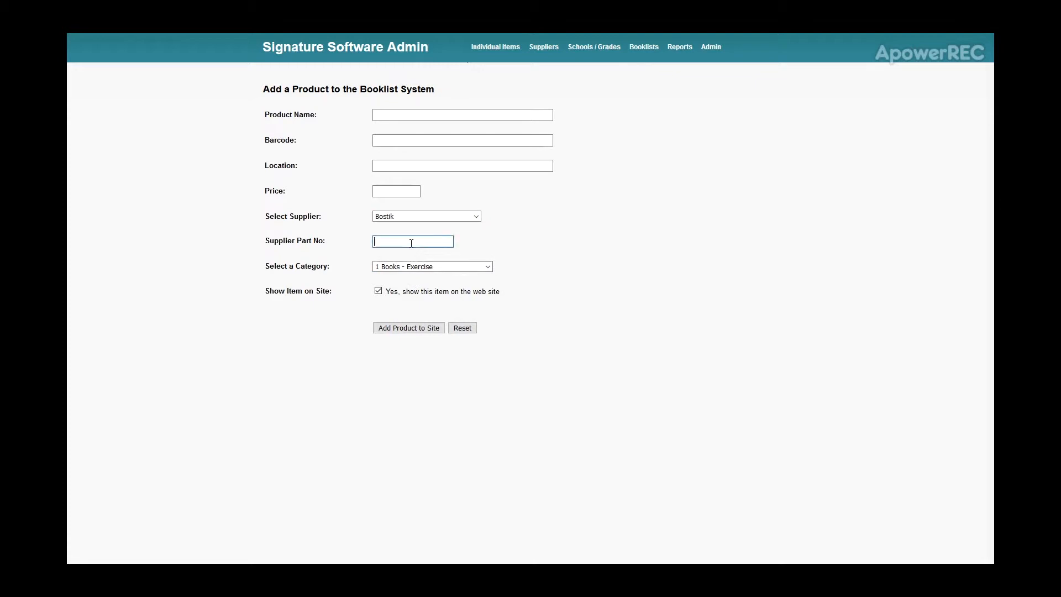
pyautogui.click(463, 272)
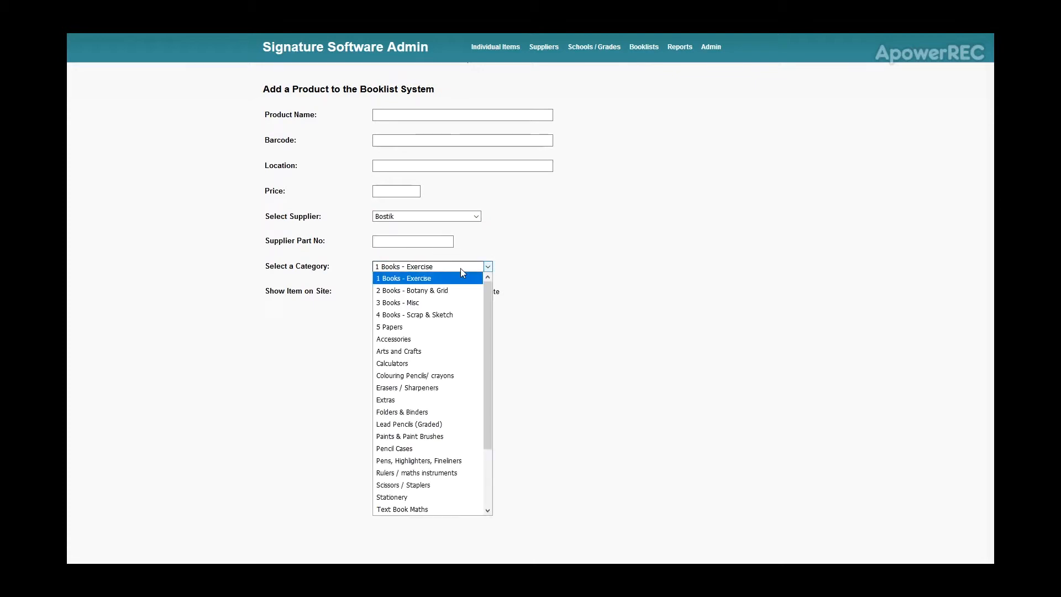
pyautogui.click(565, 268)
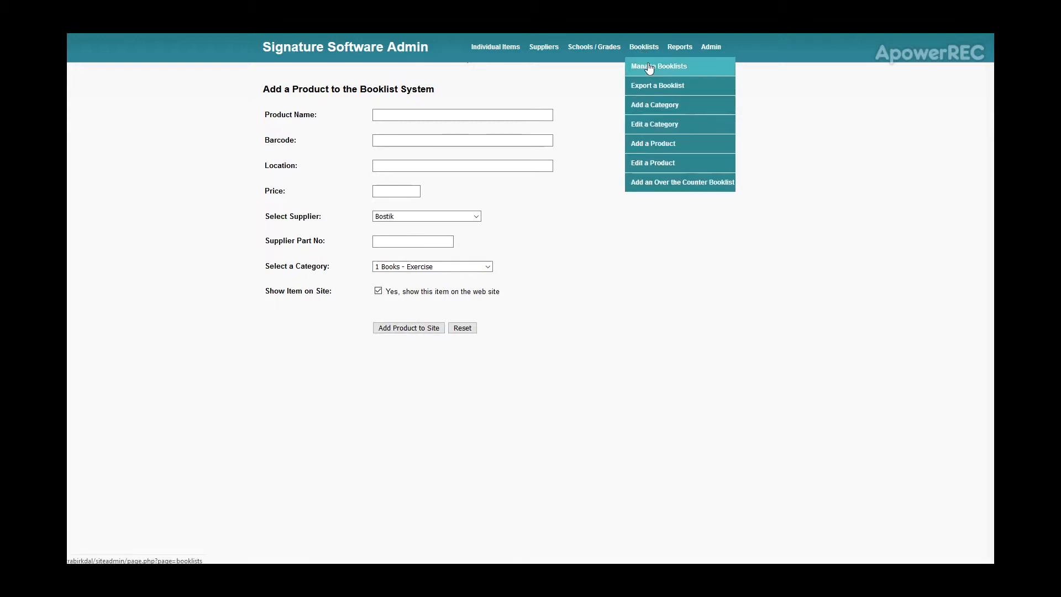
# - Open the Brisbane State Primary Grade 2 booklist for managing its books and stationery
pyautogui.click(650, 66)
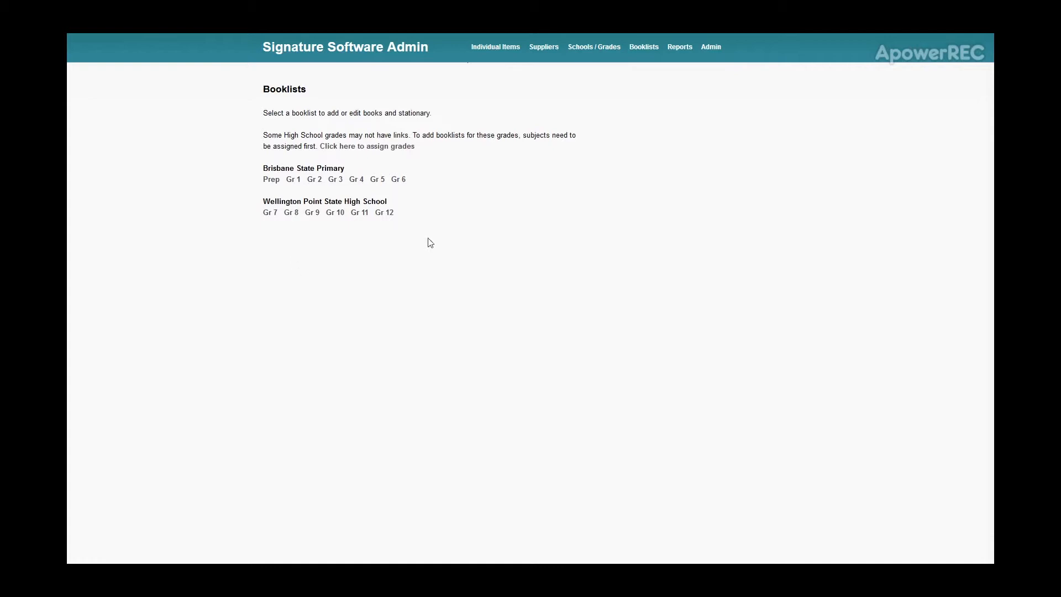
pyautogui.click(313, 180)
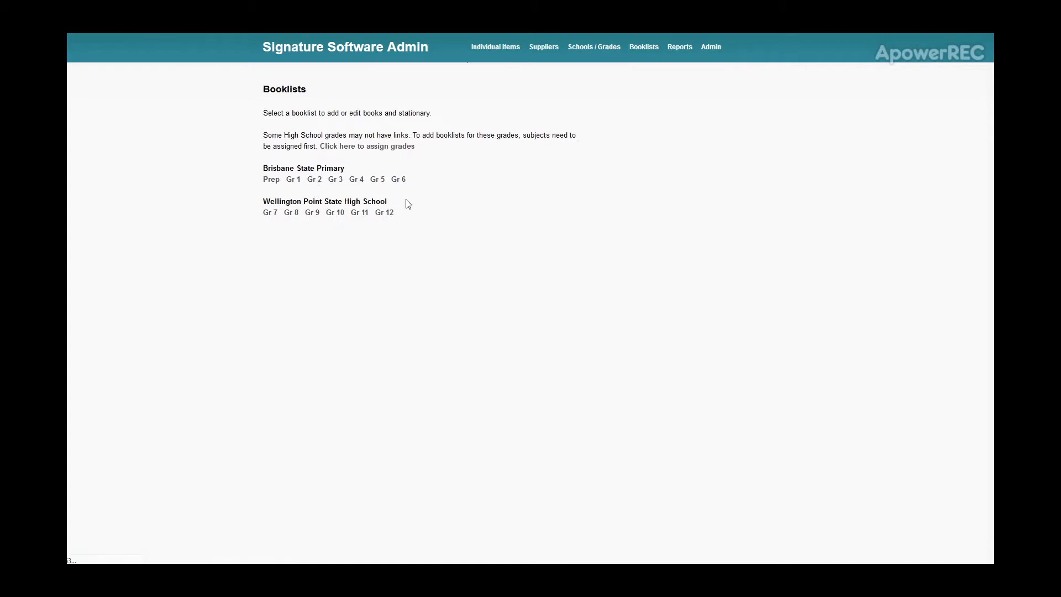